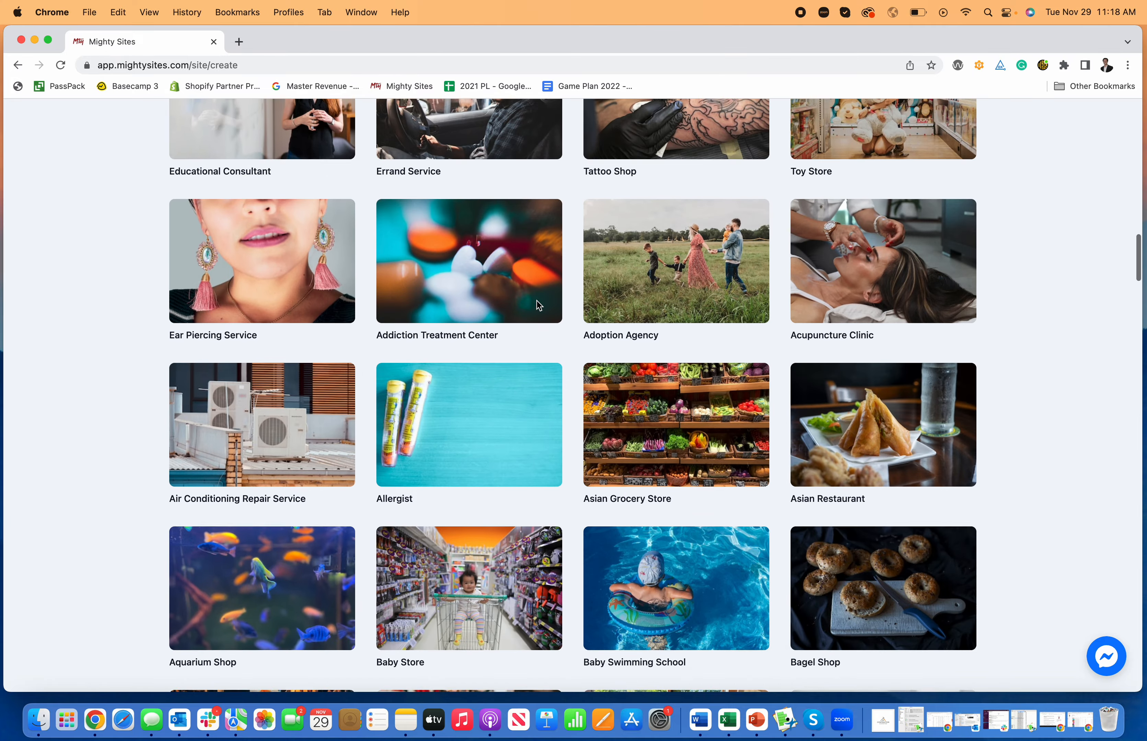
Search the template gallery for 'greek' to show the Greek Restaurant template
type("greek")
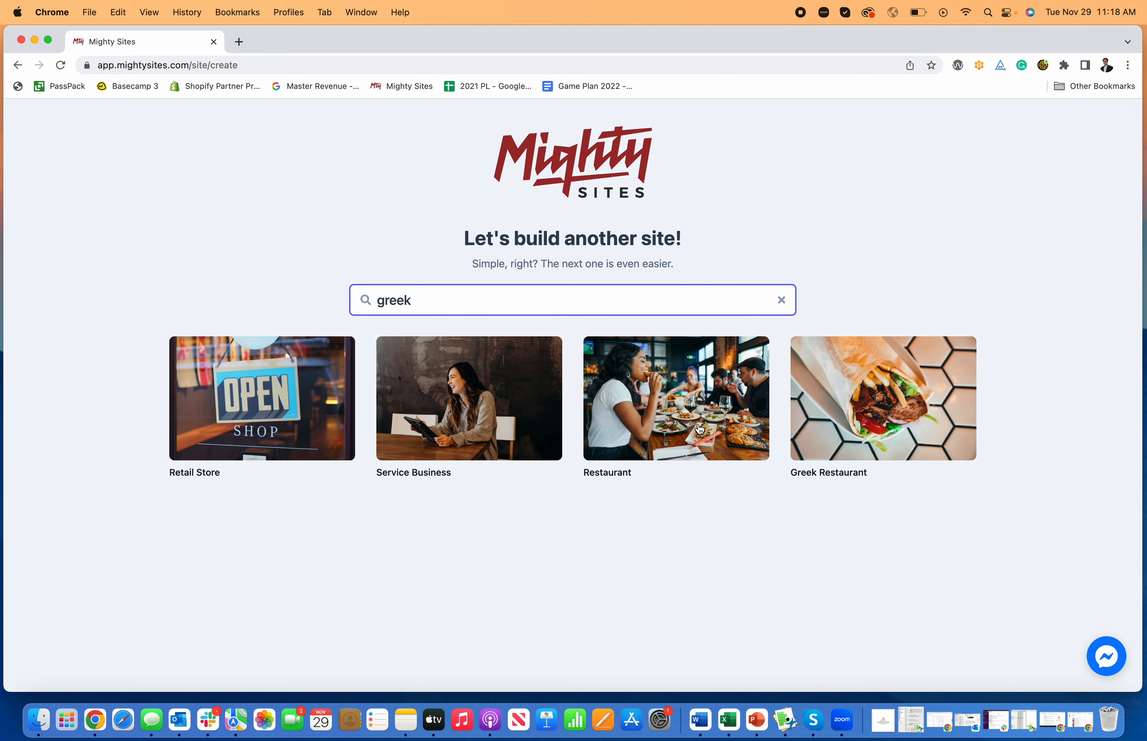
Pick the Greek Restaurant template and enter the company name, Denver, CO, and Restaurant type
left_click(848, 436)
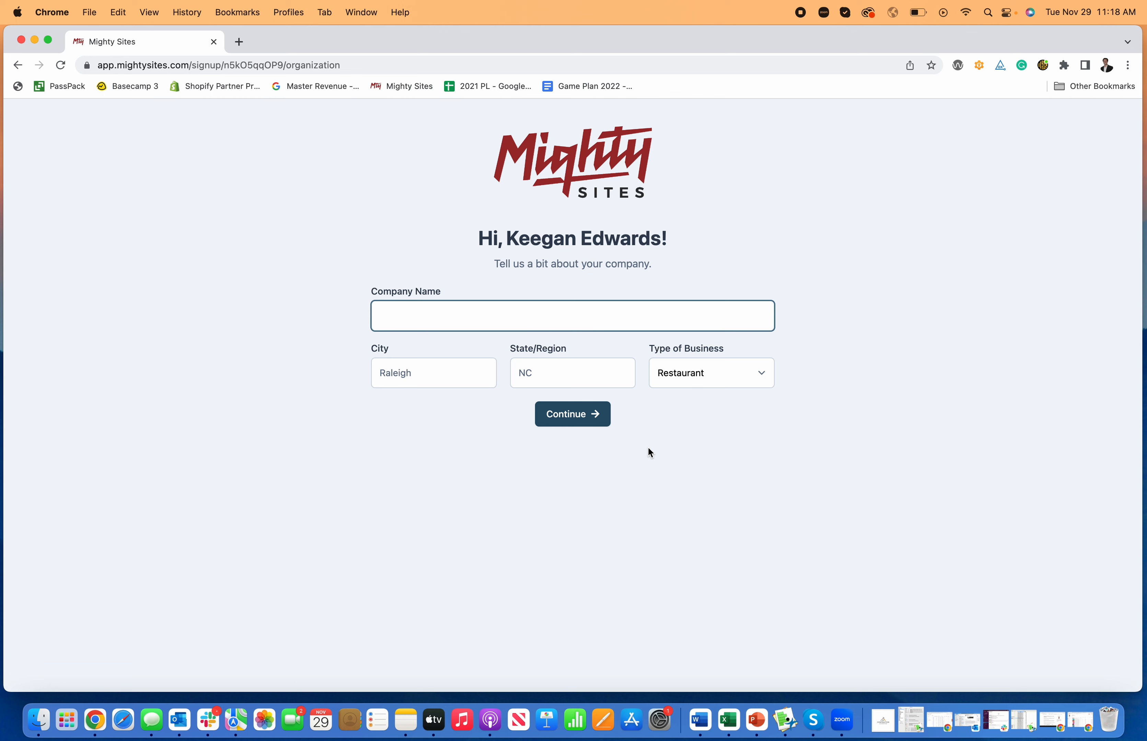
type("Keegan's Greek Restaurant")
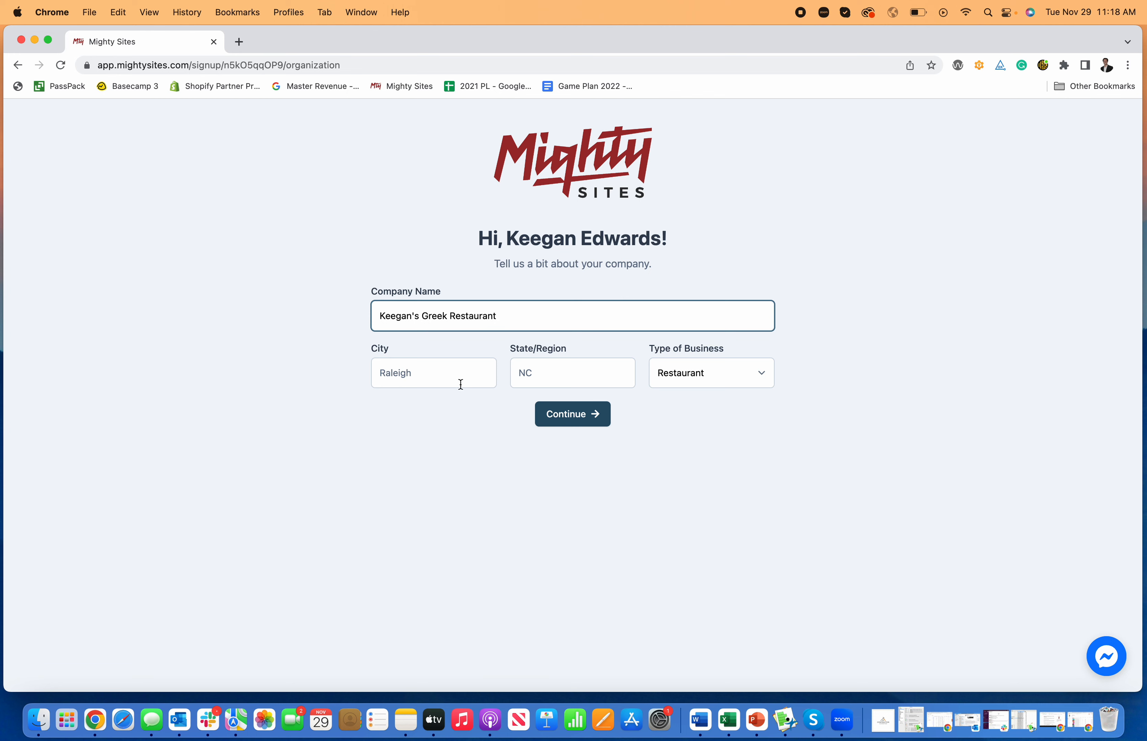
left_click(460, 384)
type("Denver")
key("Tab")
type("CO")
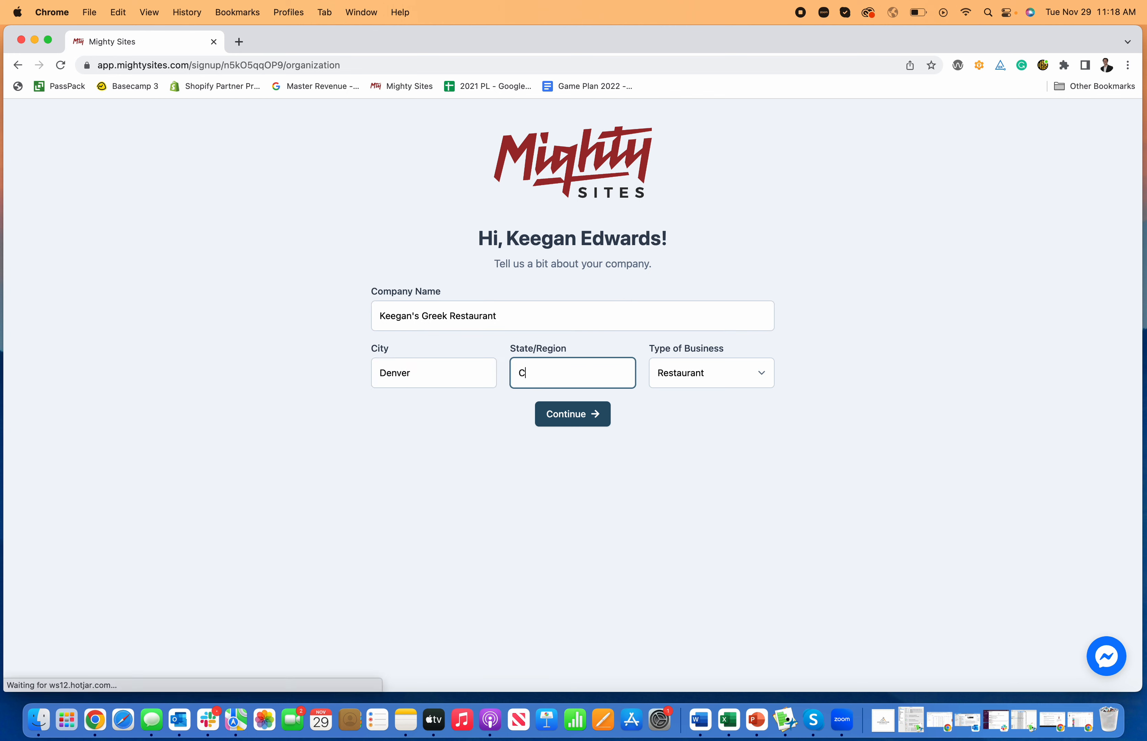
key("Tab")
left_click(718, 380)
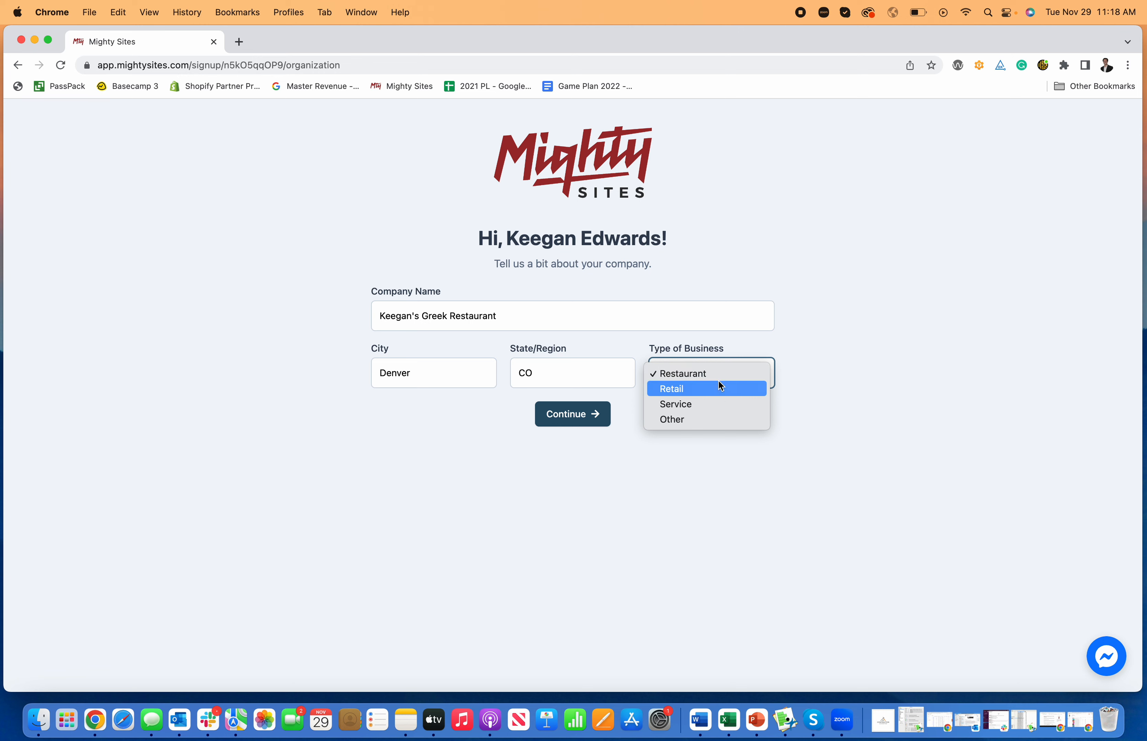
left_click(720, 374)
left_click(596, 417)
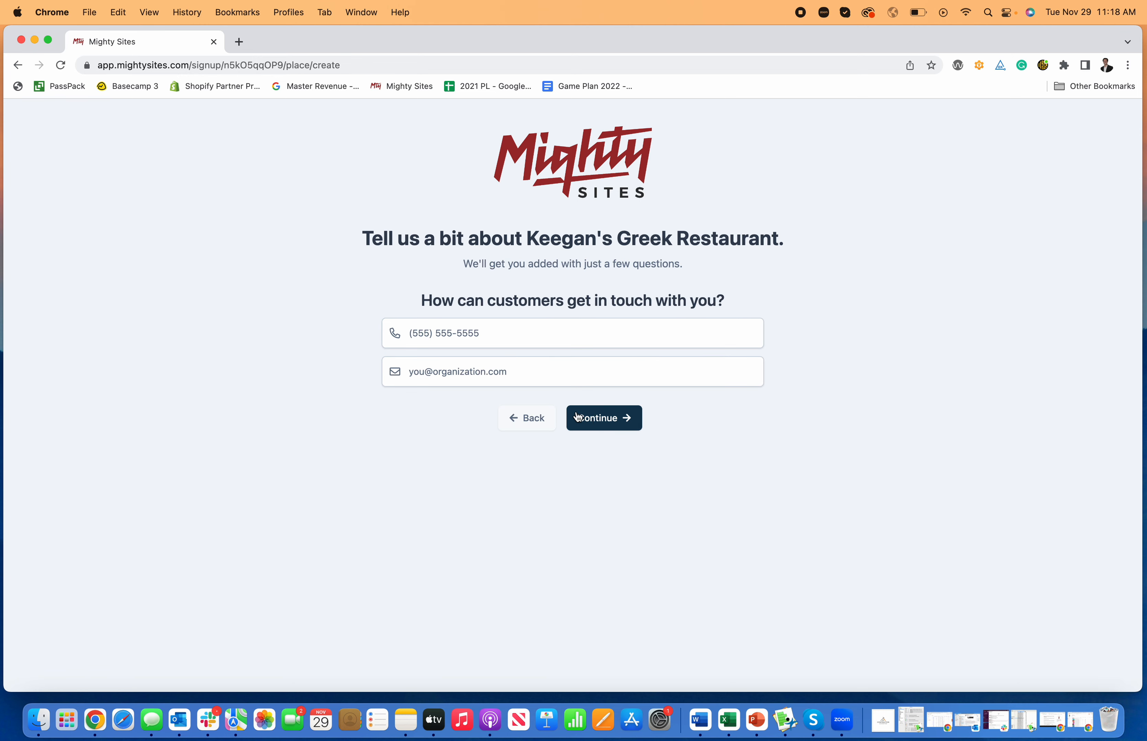
Enter the restaurant's contact phone number and submit the contact details
left_click(441, 331)
type("777-777-7777")
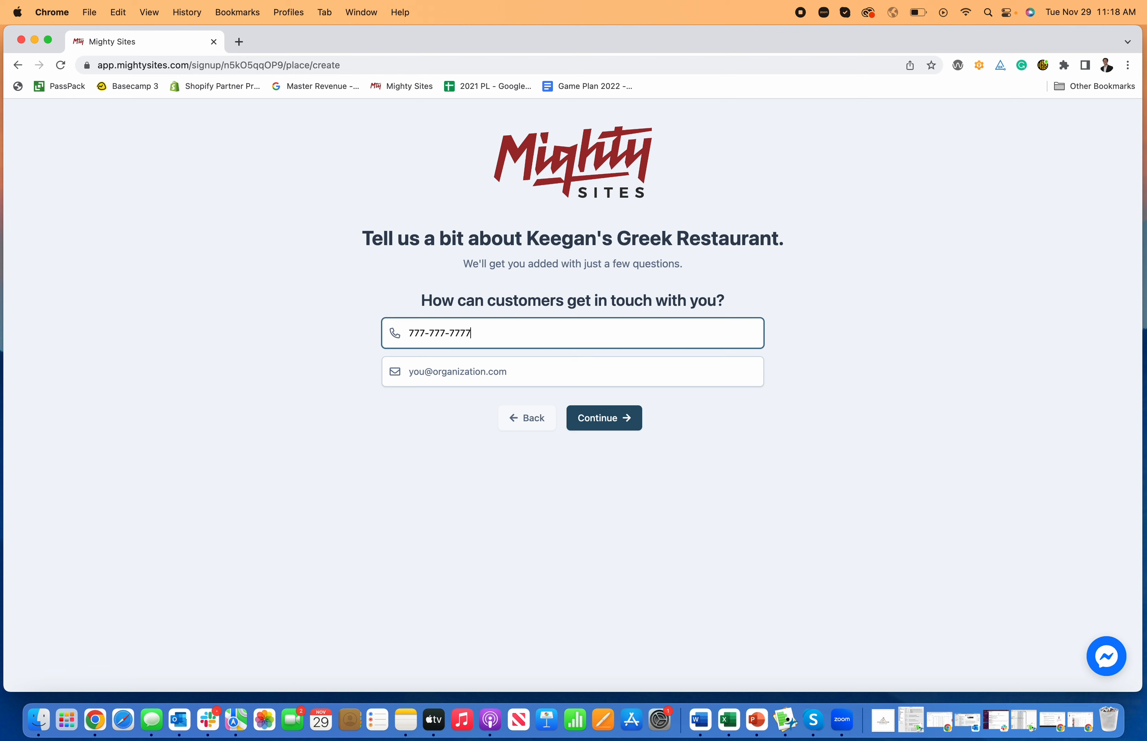
left_click(606, 416)
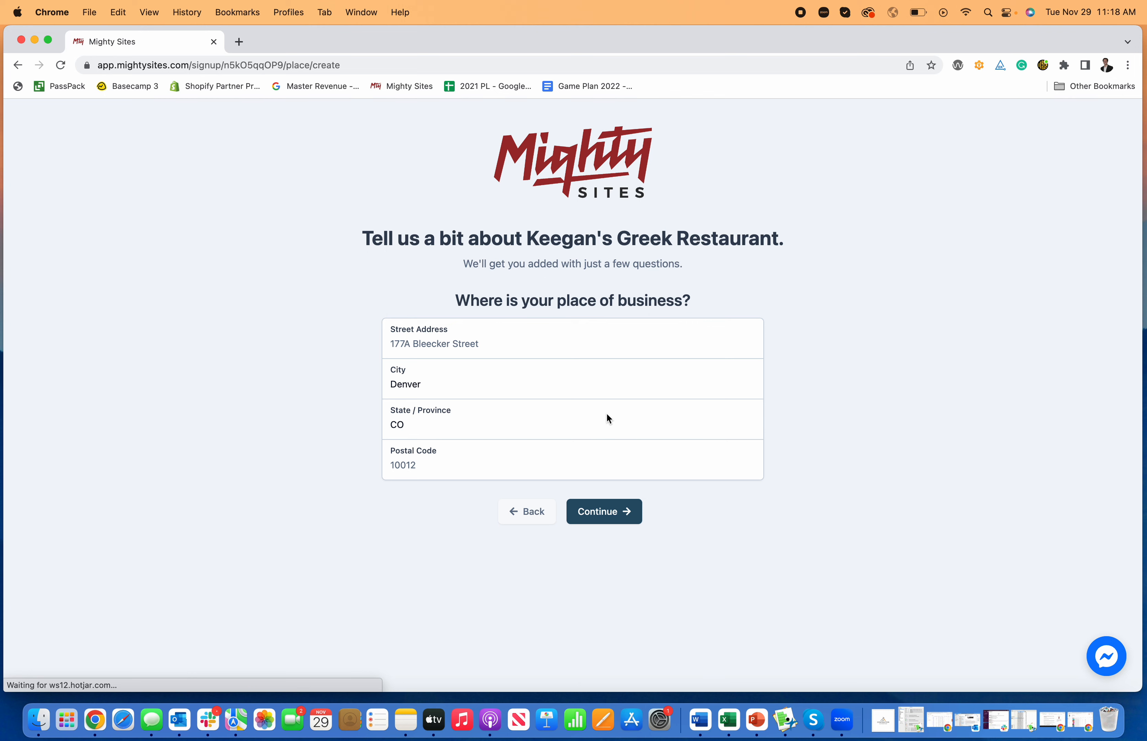
Fill in the business street address and ZIP code and submit the address
left_click(494, 341)
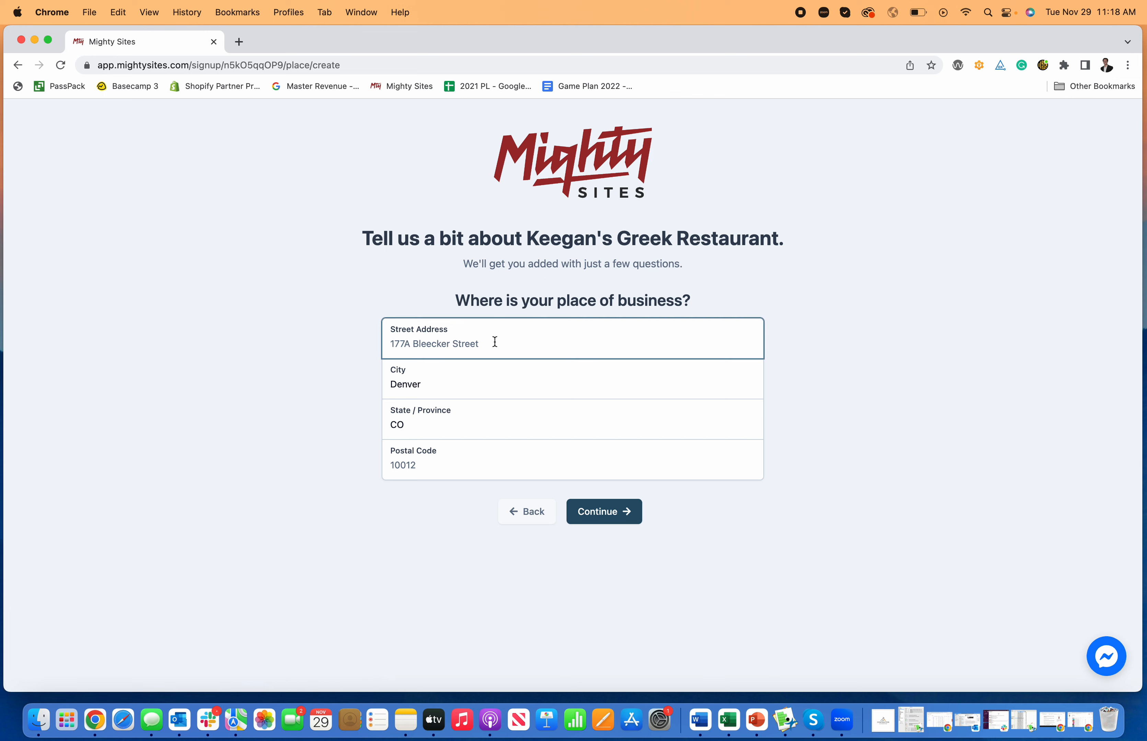
type("123 Test Street")
key("Tab")
key("Tab")
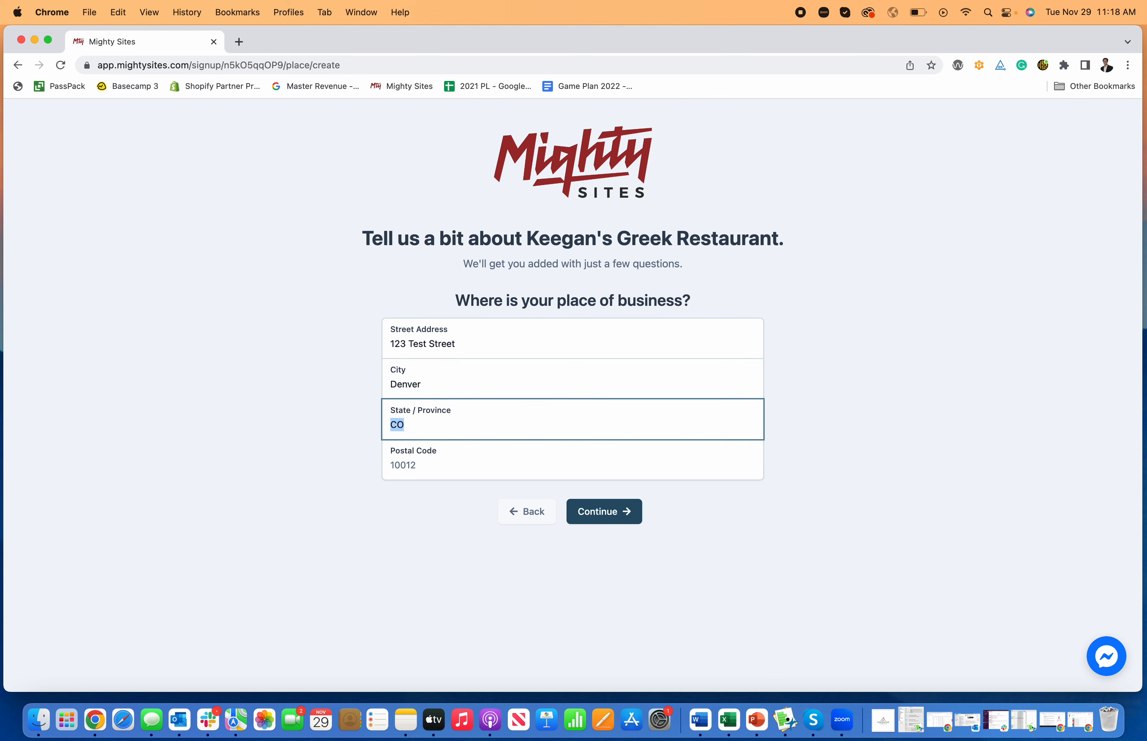
key("Tab")
type("80")
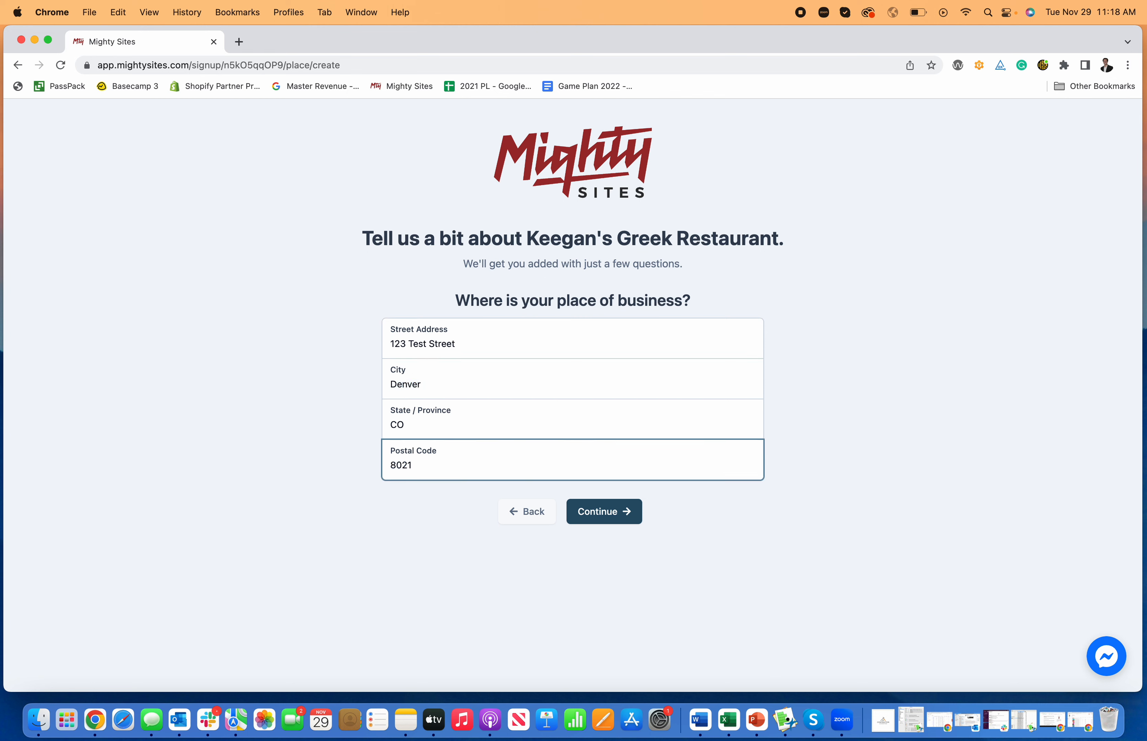
left_click(603, 512)
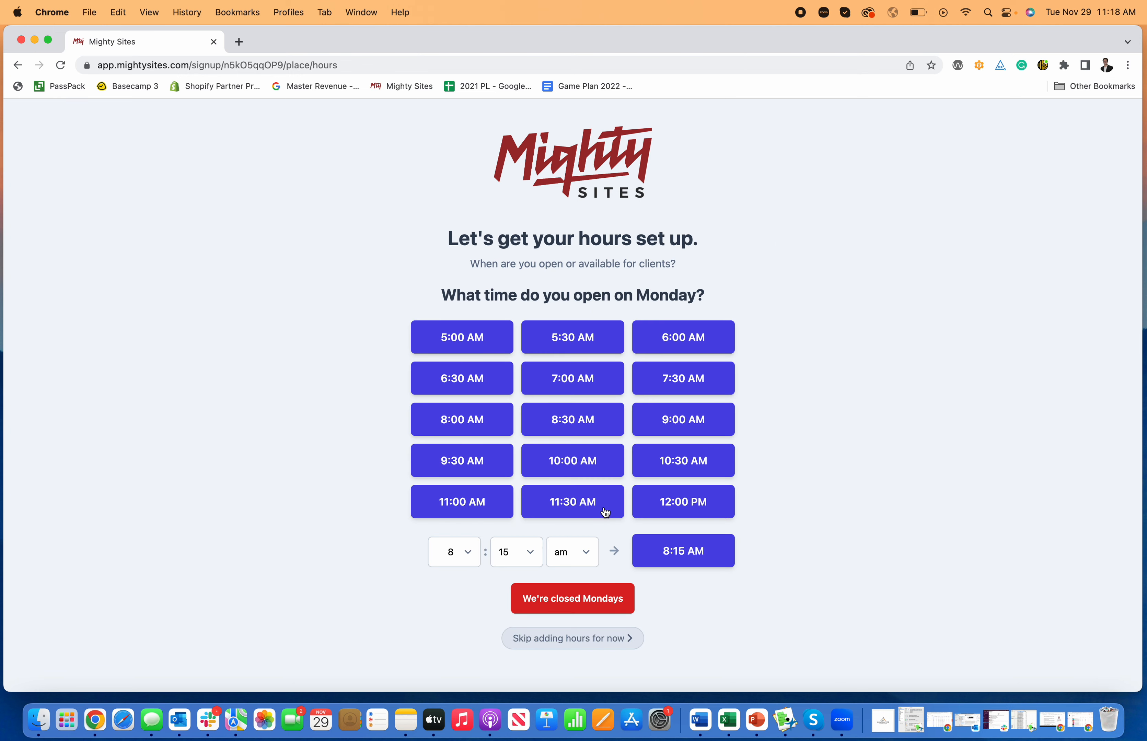
Set Monday through Thursday hours to 10:00 AM–9:00 PM
left_click(568, 462)
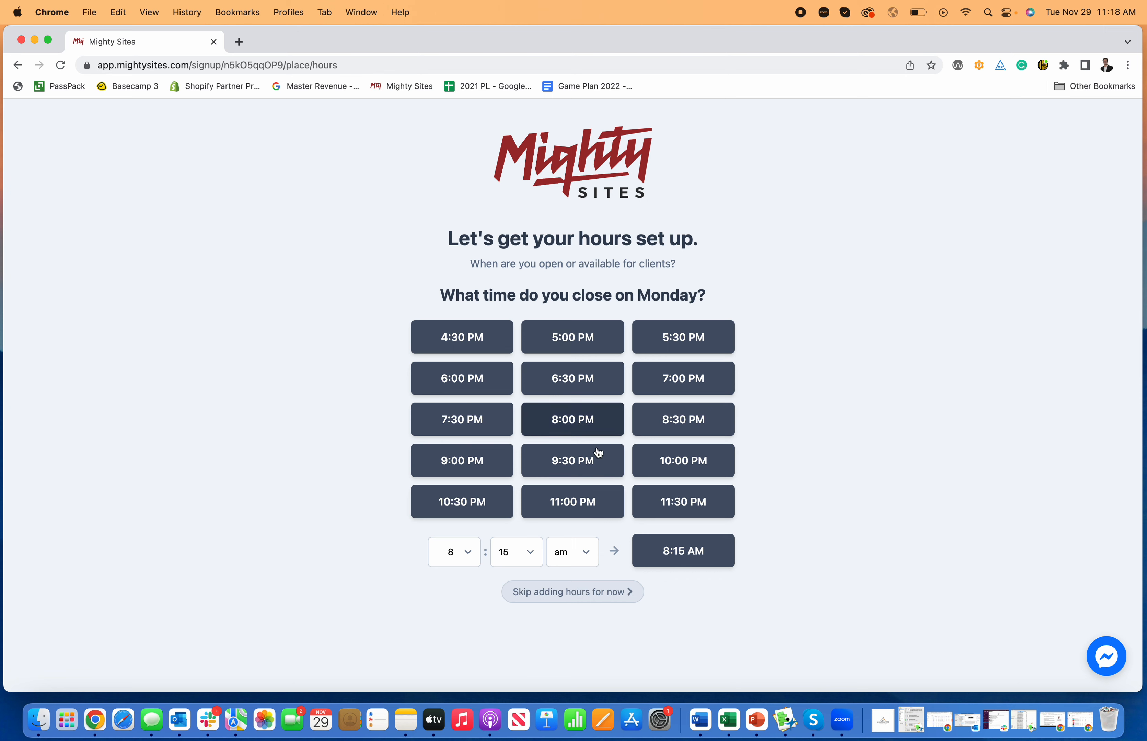
left_click(473, 457)
left_click(533, 361)
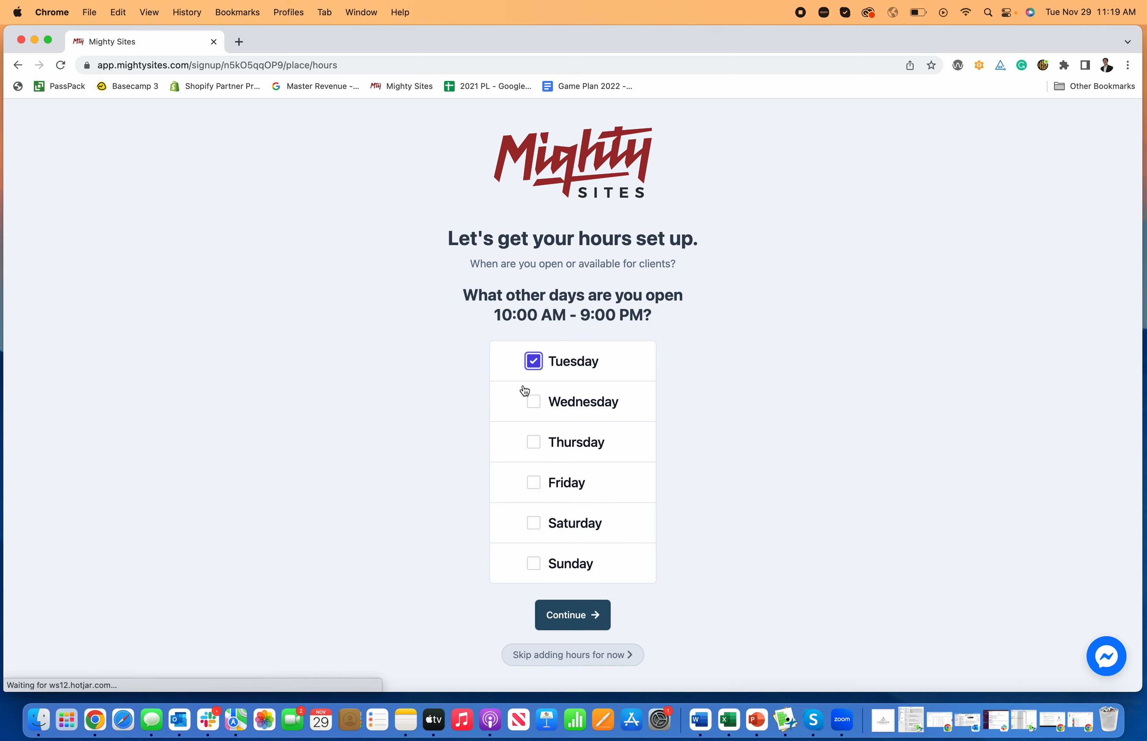
left_click(534, 402)
left_click(533, 442)
left_click(533, 482)
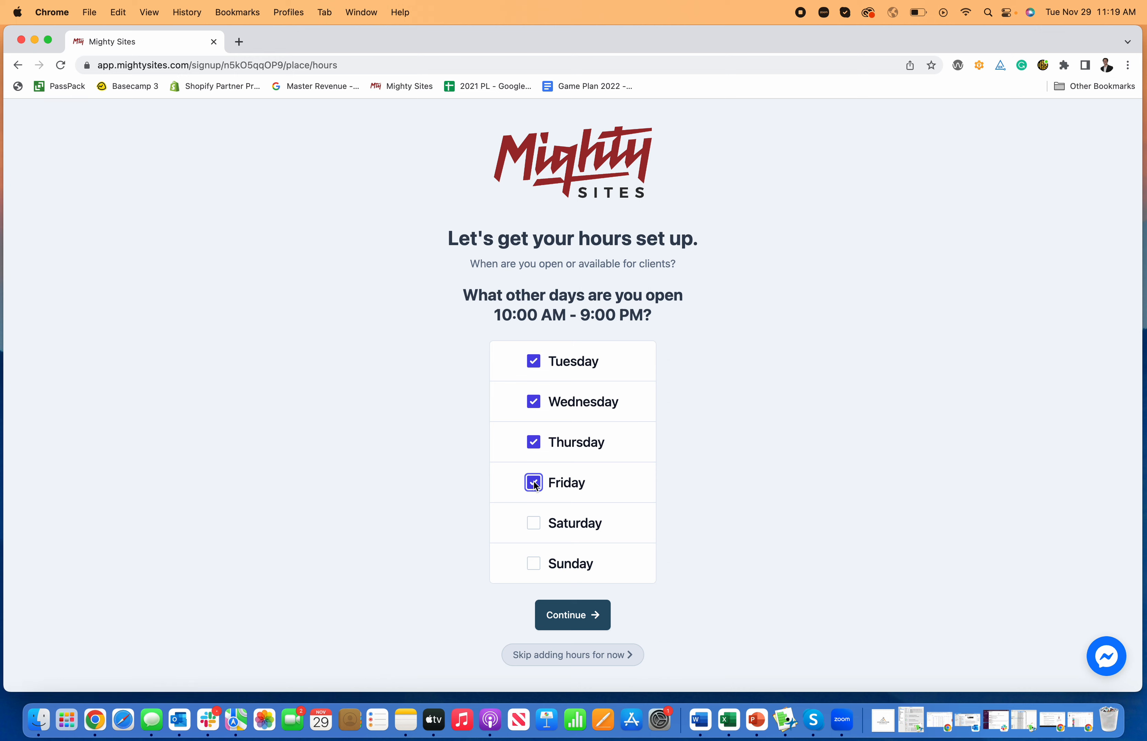
left_click(583, 614)
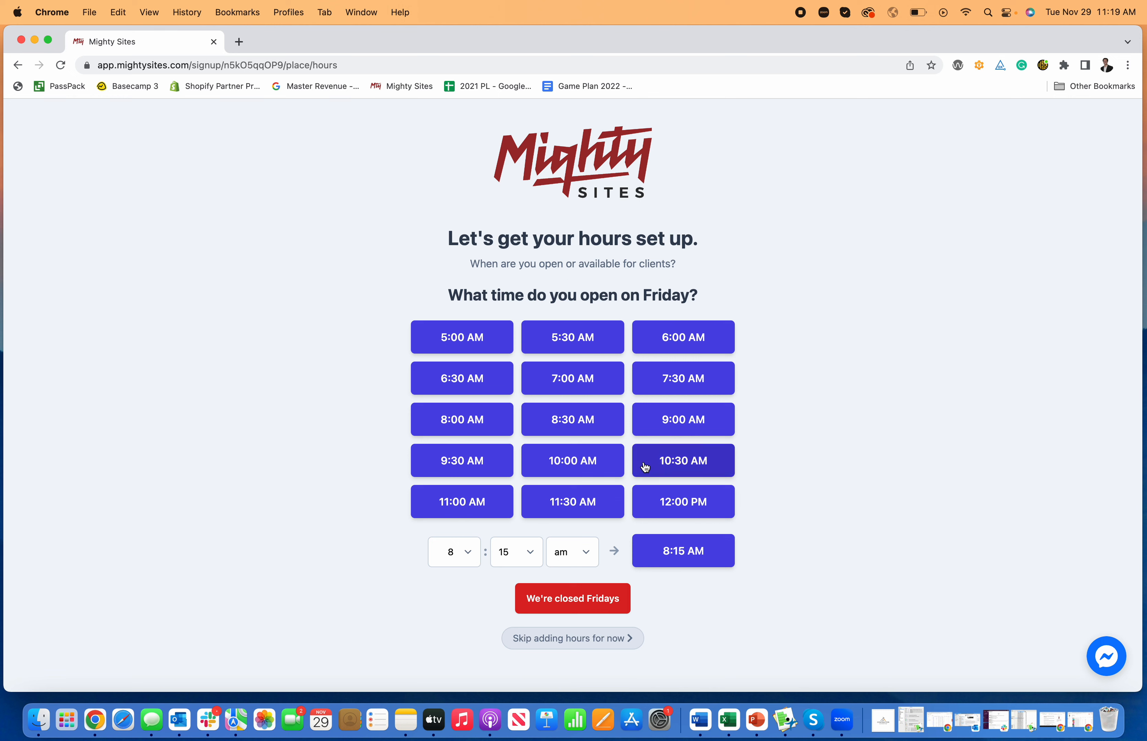
Set Friday through Sunday hours to 10:00 AM–11:00 PM
left_click(589, 461)
left_click(586, 508)
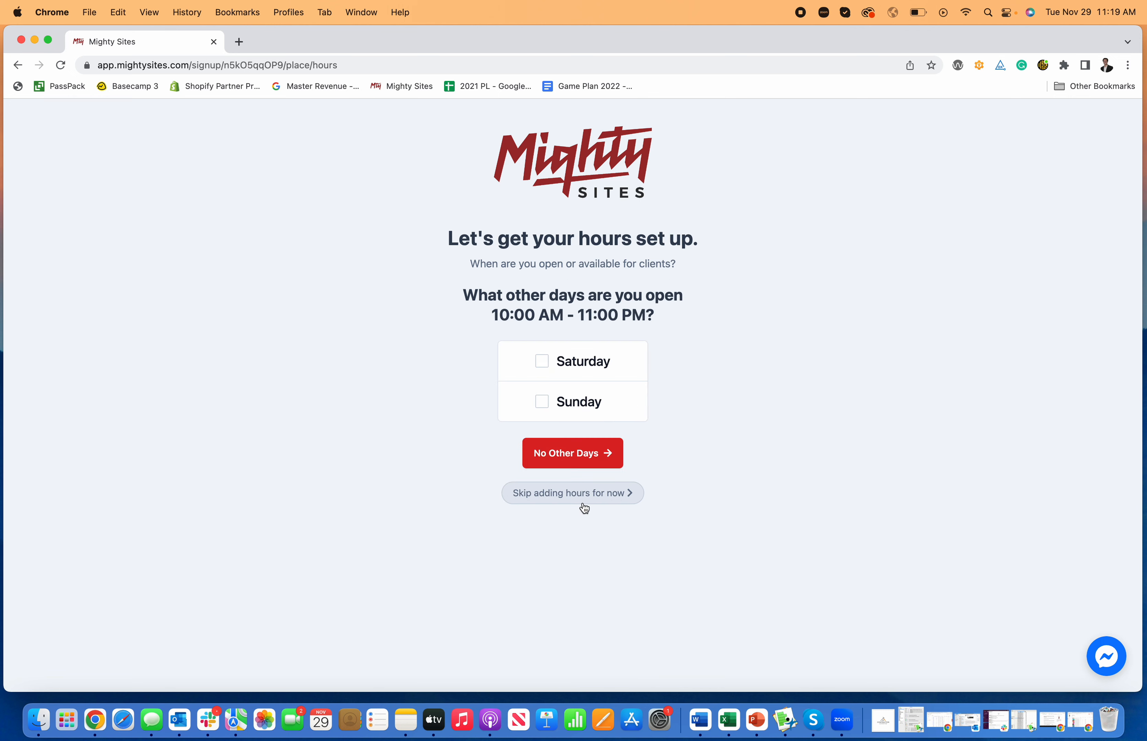
left_click(543, 362)
left_click(543, 402)
left_click(569, 454)
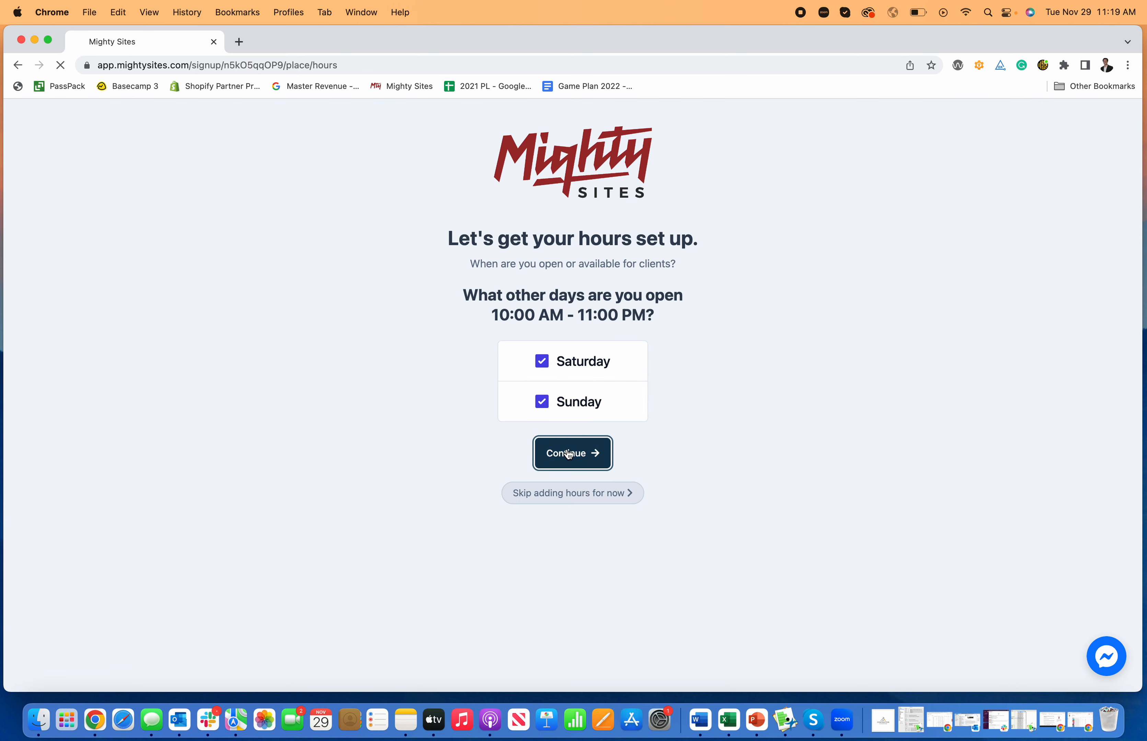
scroll(578, 436, "down", 1)
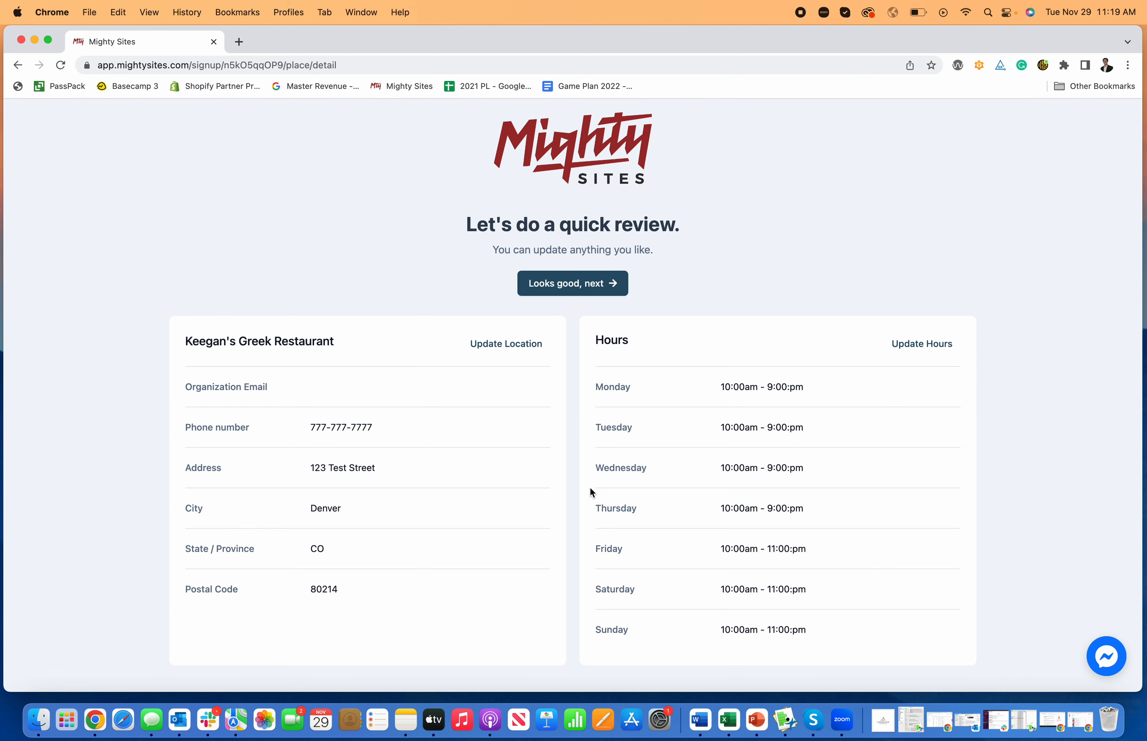
scroll(589, 487, "up", 1)
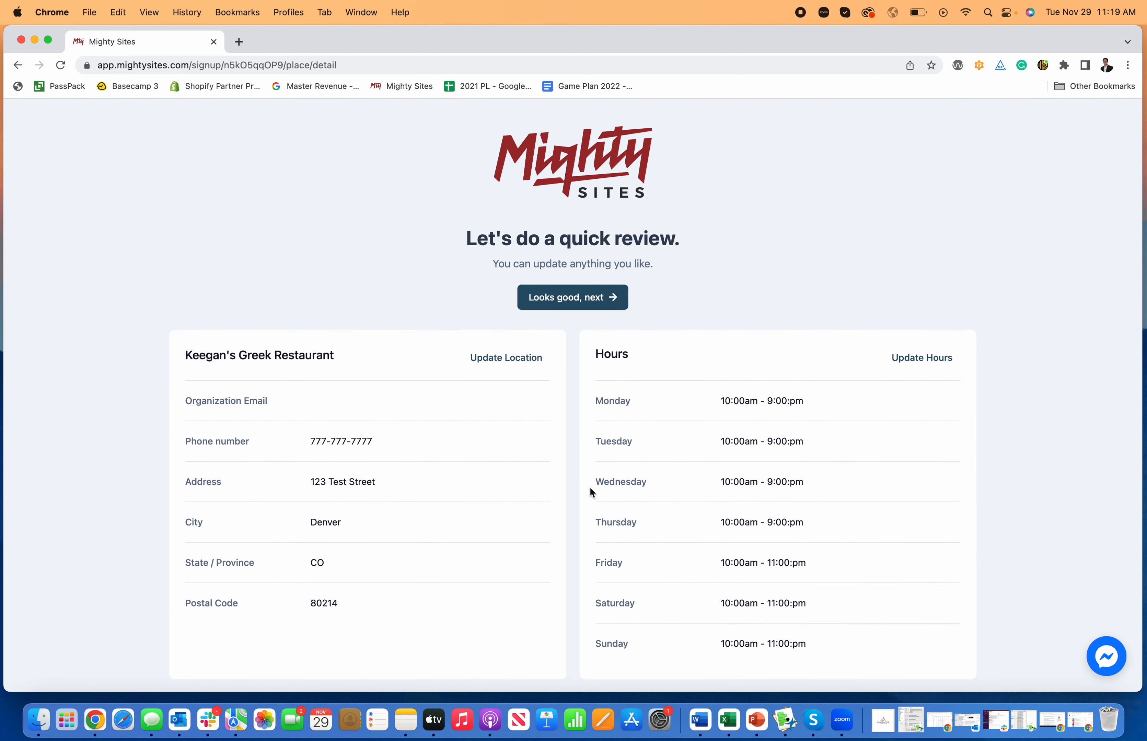
Accept the reviewed details and scroll through the generated restaurant site
scroll(589, 486, "down", 1)
left_click(573, 283)
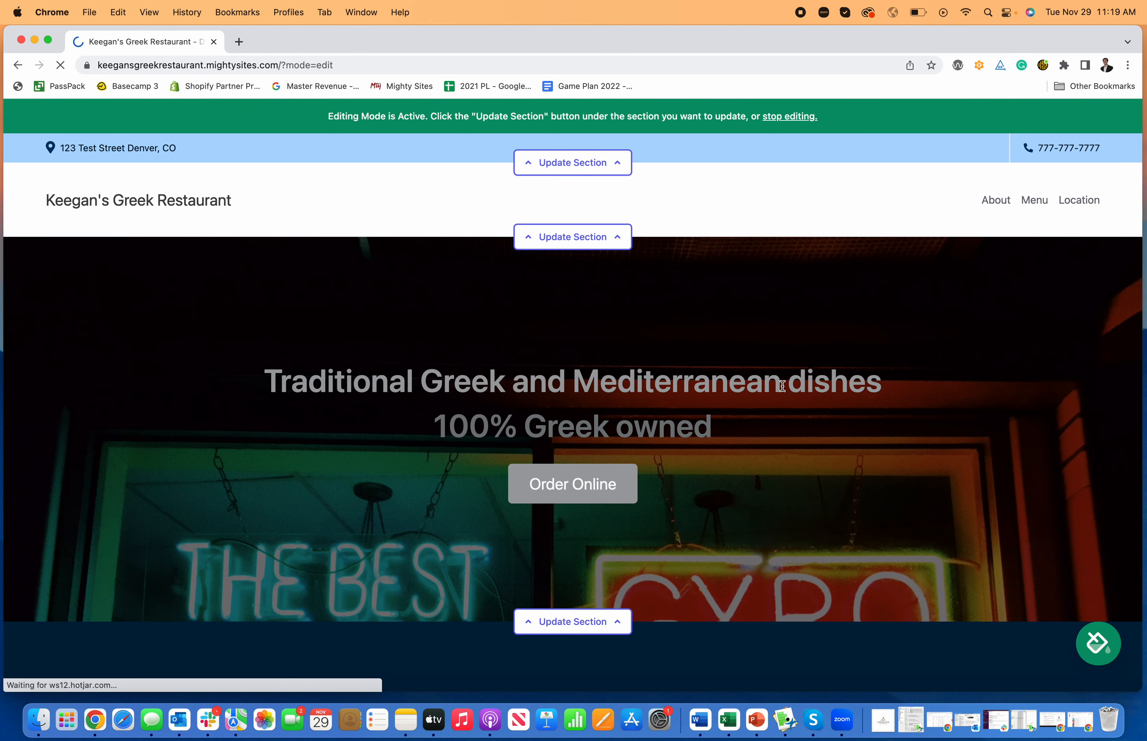
scroll(782, 386, "down", 5)
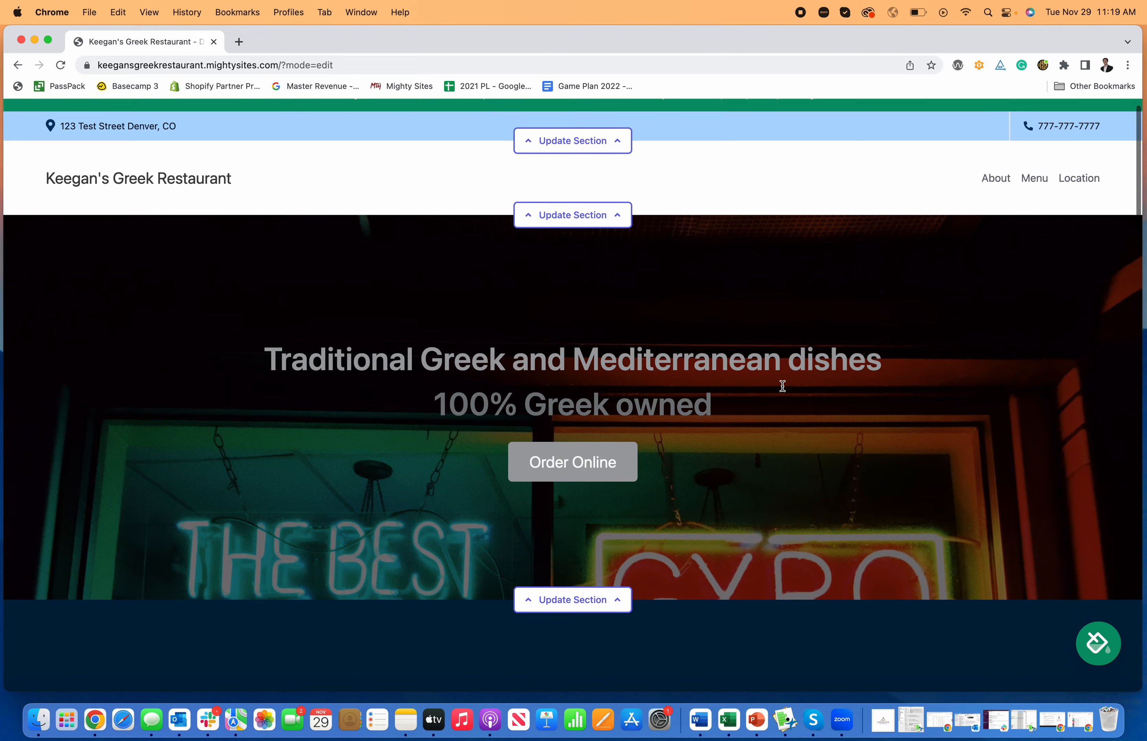
scroll(782, 386, "down", 15)
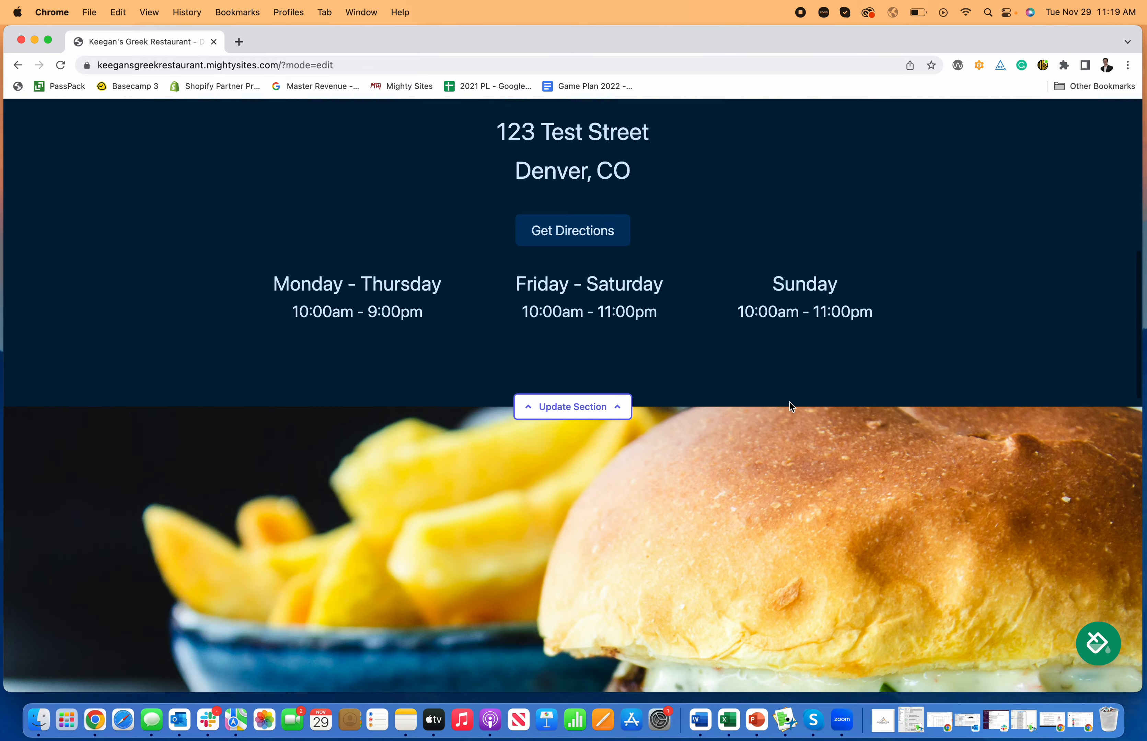
scroll(791, 407, "down", 5)
scroll(791, 407, "up", 20)
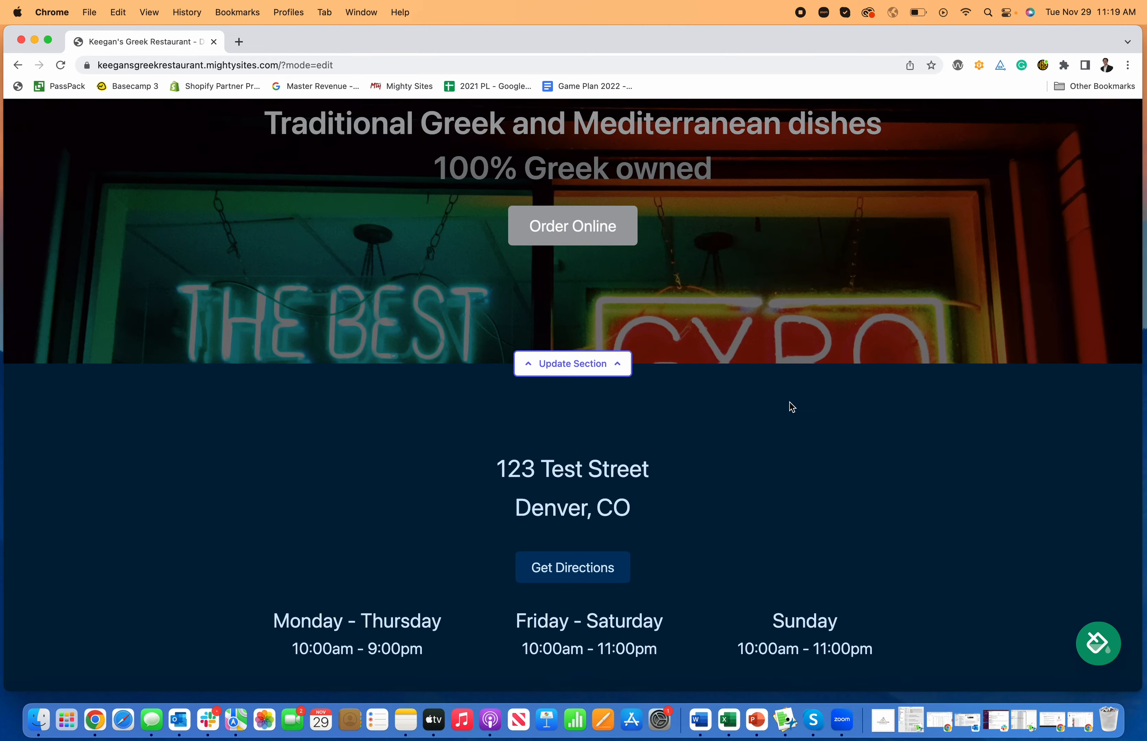
scroll(791, 407, "down", 20)
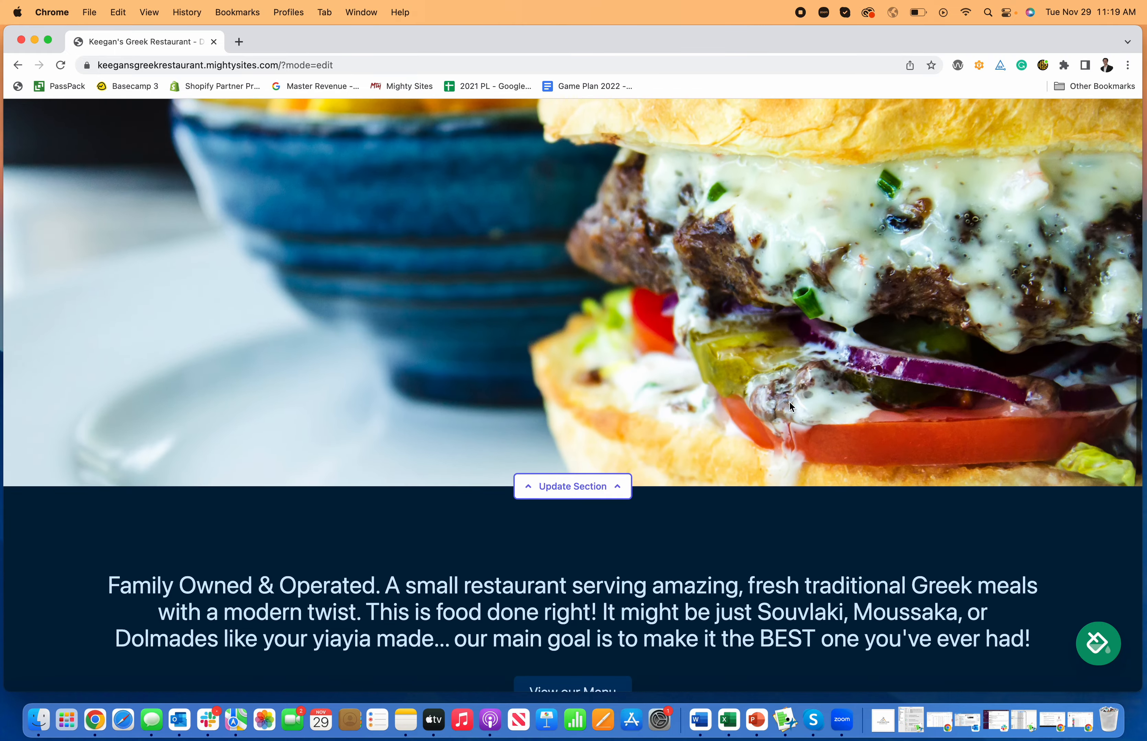
scroll(789, 402, "down", 15)
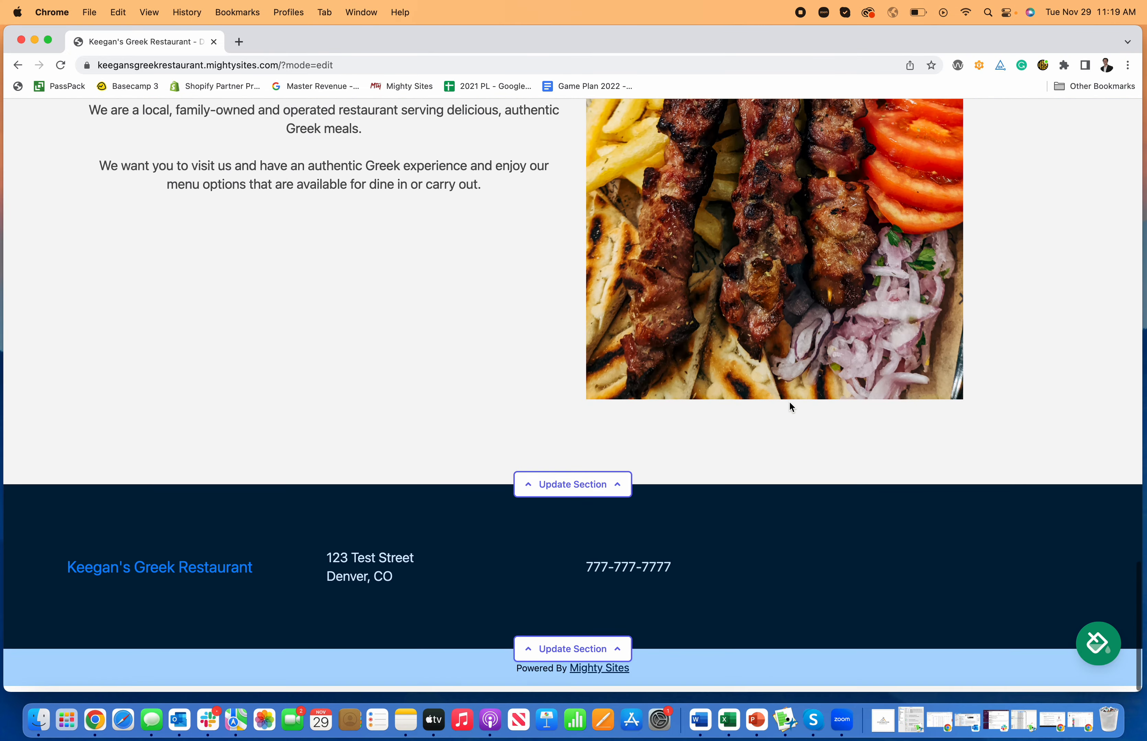
Return to the top of the page and bring up the Try a New Theme panel
scroll(789, 402, "up", 20)
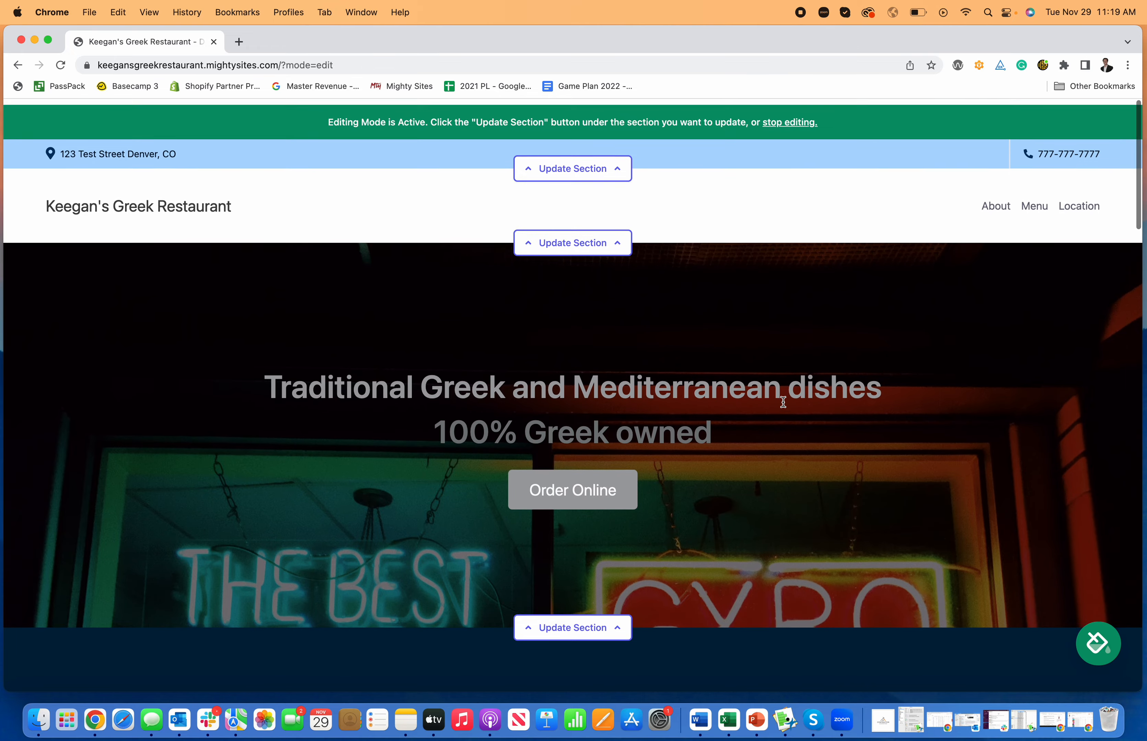
scroll(826, 428, "down", 2)
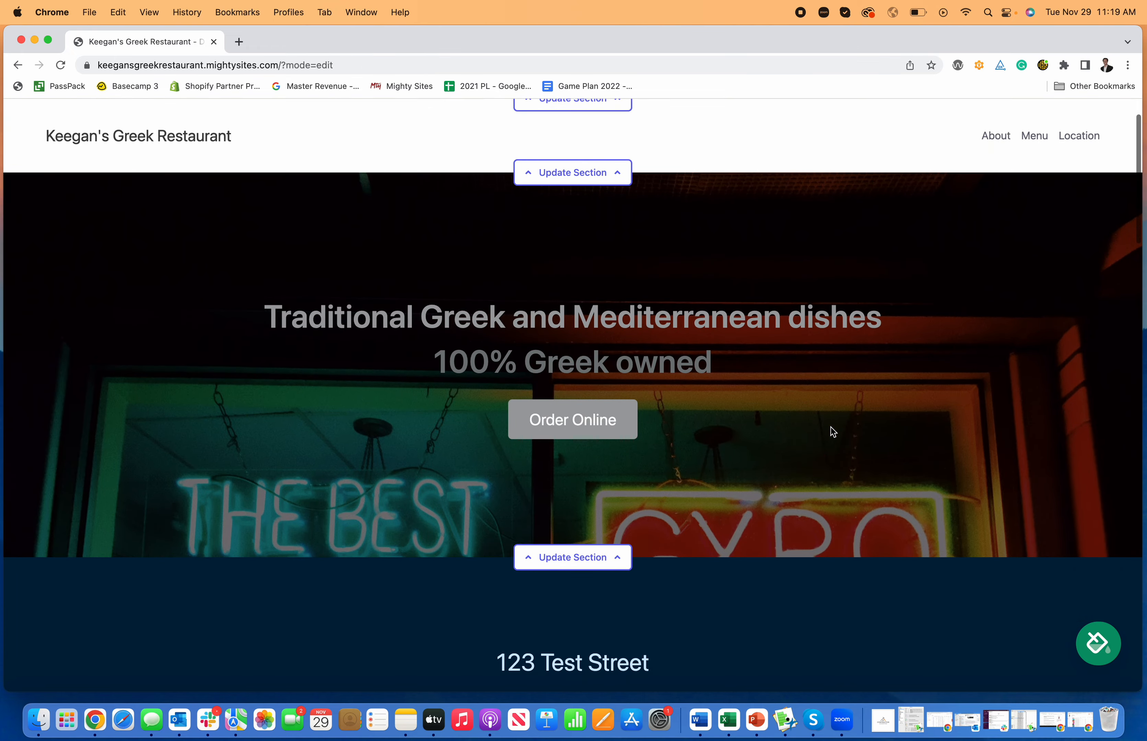
scroll(829, 426, "up", 2)
left_click(1096, 648)
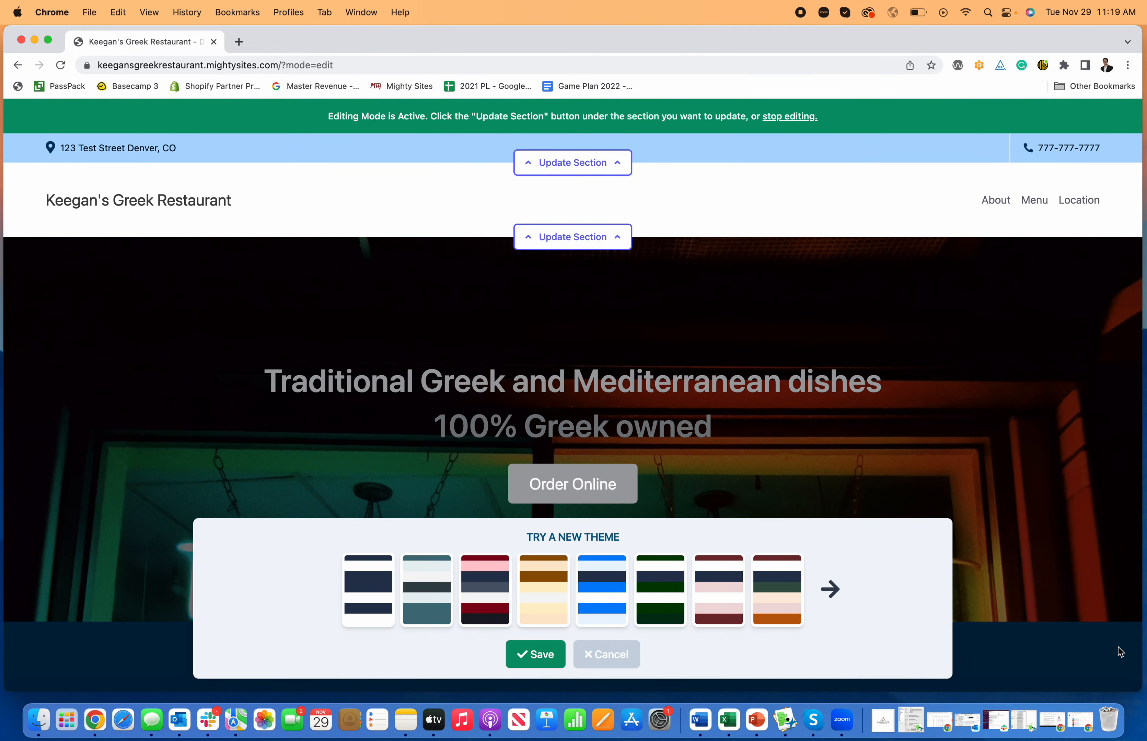
Apply and save the navy colour theme
left_click(364, 615)
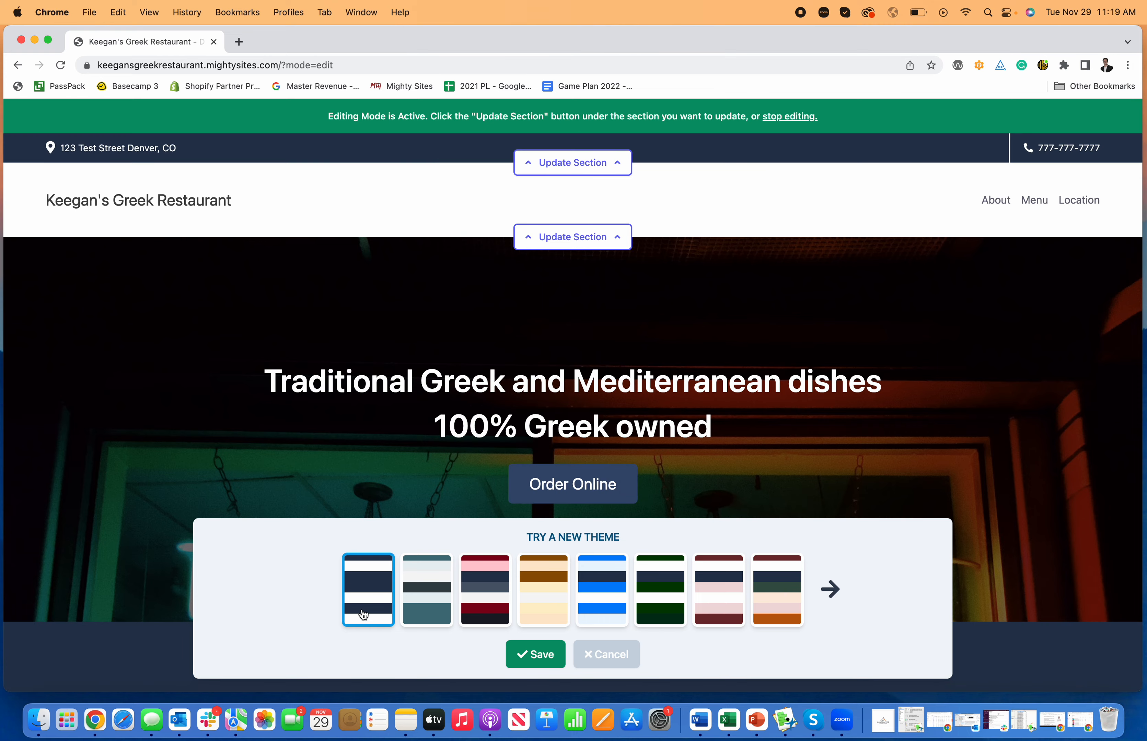
left_click(535, 654)
scroll(688, 583, "down", 10)
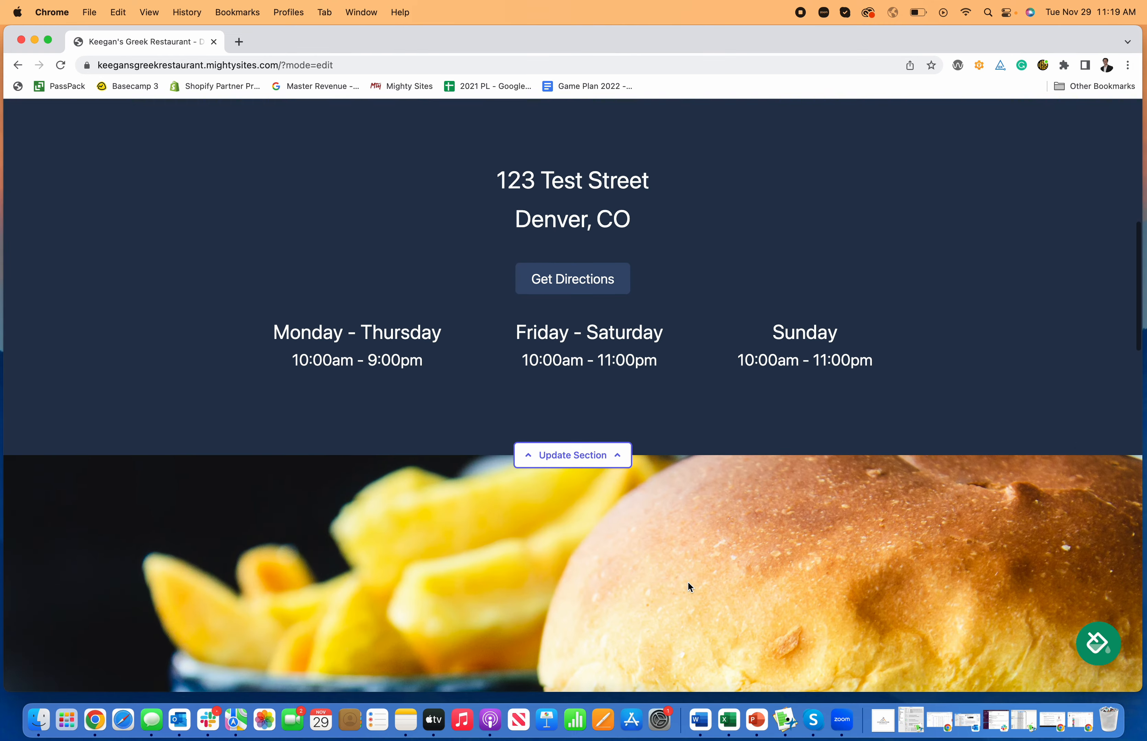
scroll(674, 576, "up", 10)
Switch to the teal and grey colour theme, save it, and look over the page
left_click(1097, 644)
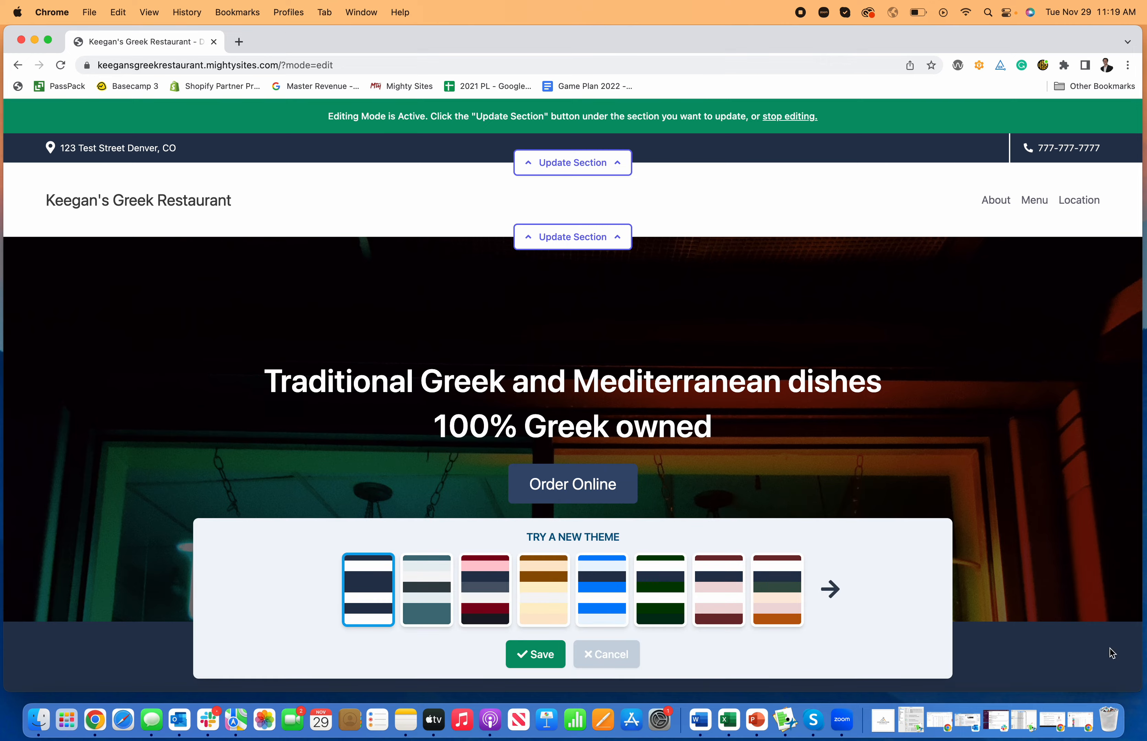
left_click(451, 612)
left_click(534, 665)
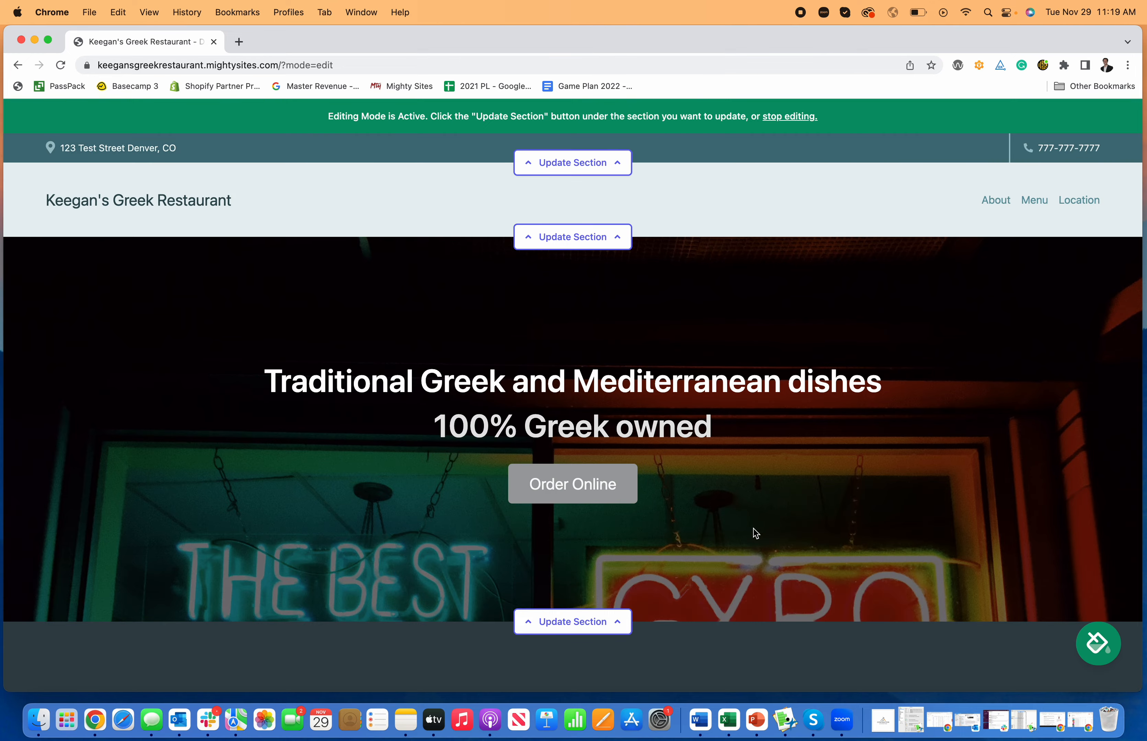
scroll(744, 543, "down", 10)
scroll(742, 549, "down", 15)
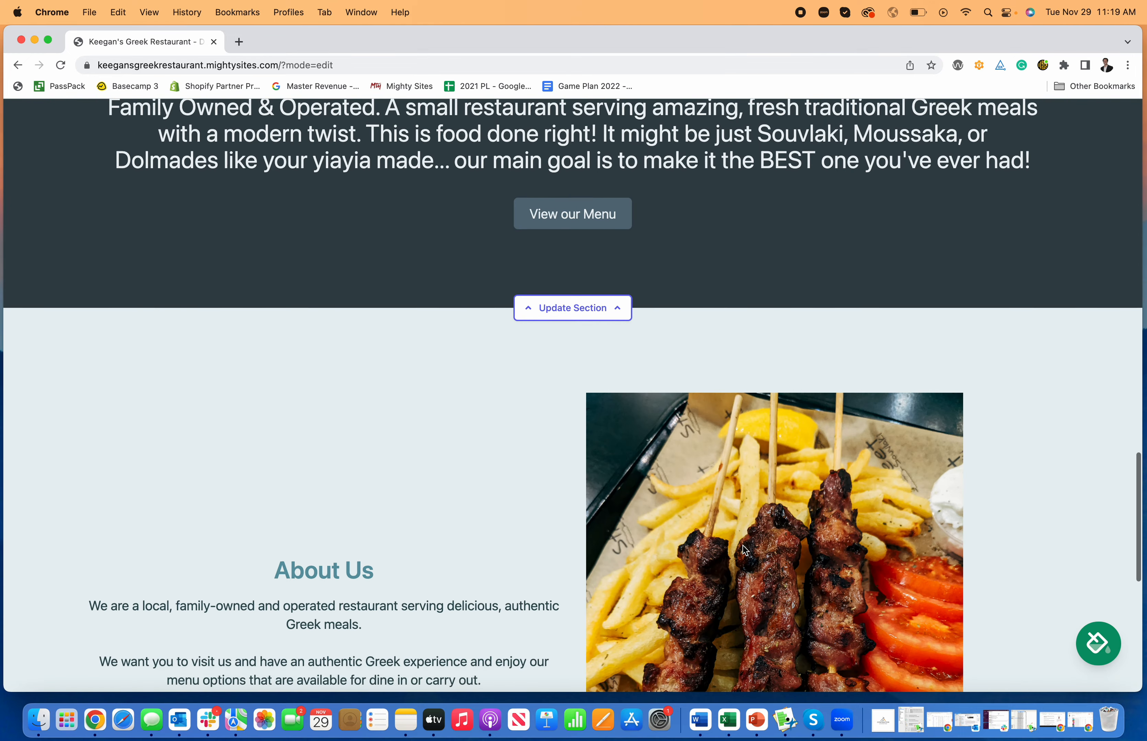
scroll(742, 561, "up", 12)
scroll(742, 563, "up", 15)
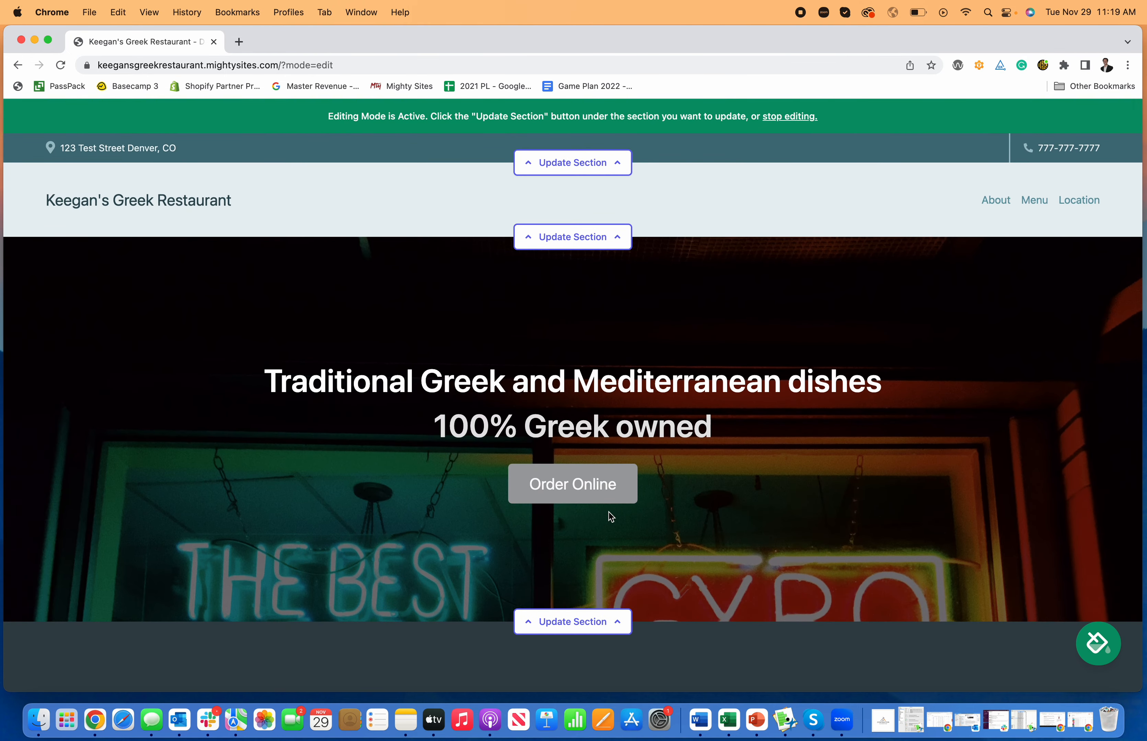
Enter the organisation email in the top bar's location form, show it on site, and save
mouse_move(17, 494)
left_mouse_down()
mouse_move(120, 496)
mouse_move(4, 493)
left_mouse_up()
left_click(613, 167)
left_click(576, 274)
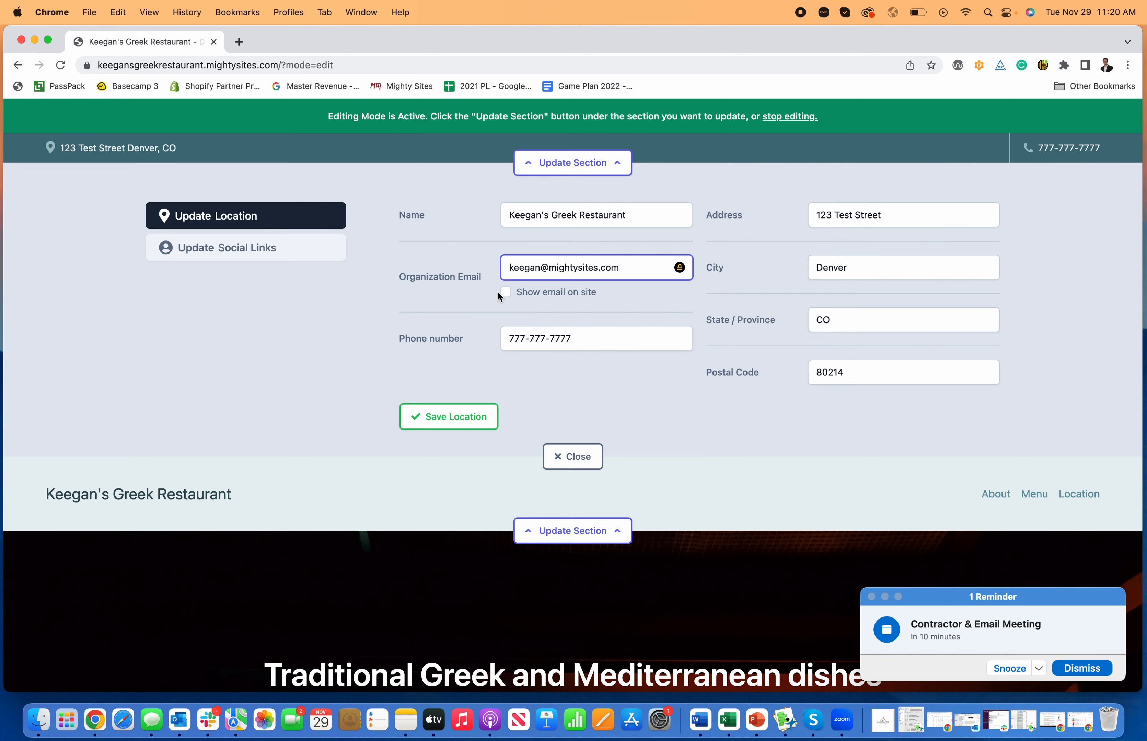
left_click(505, 292)
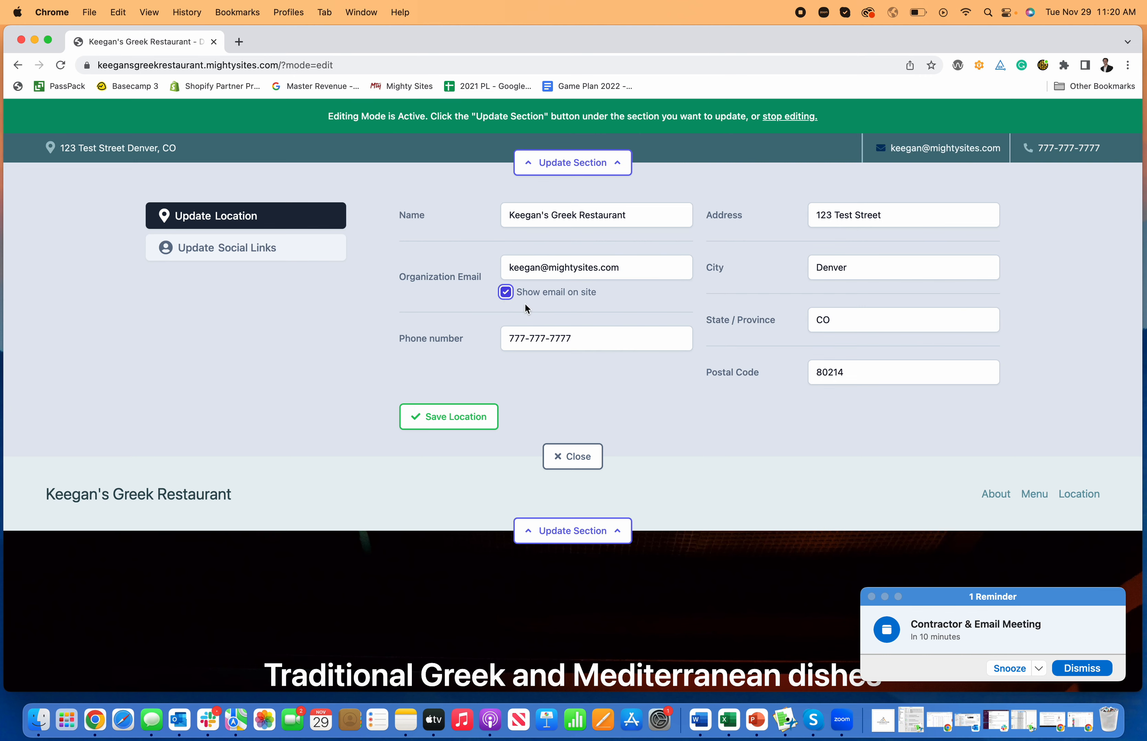
left_click(448, 416)
left_click(572, 456)
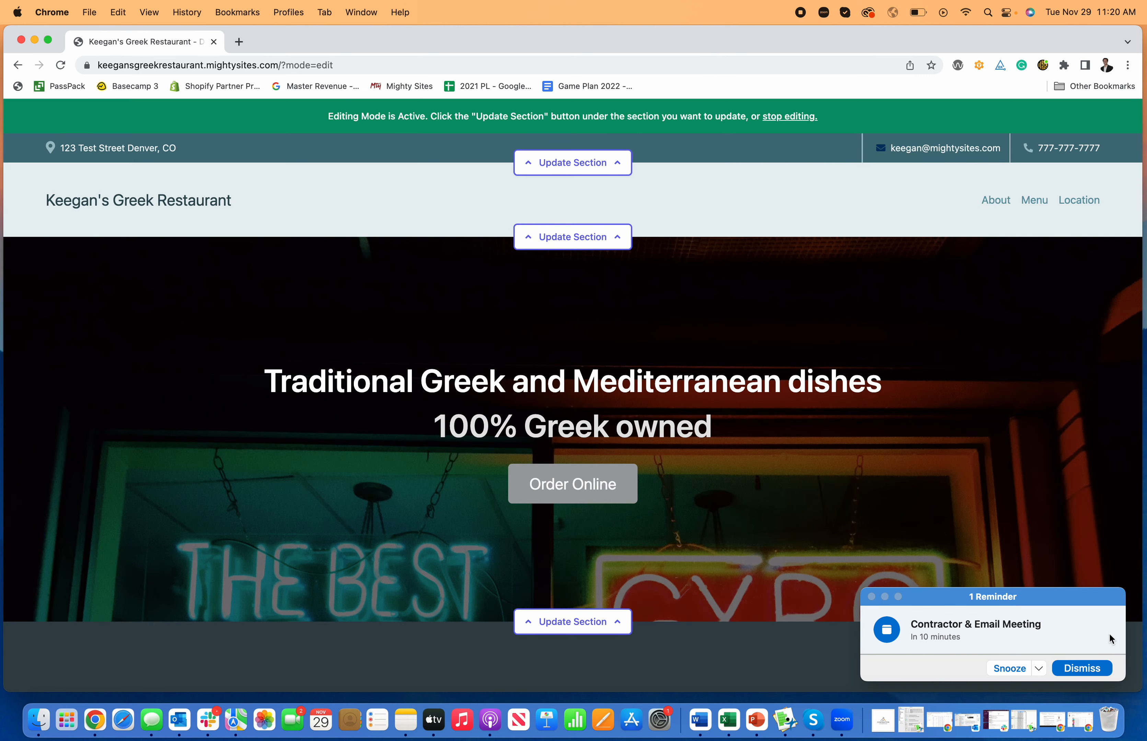
Dismiss the meeting reminder and open the header's Update Logo file browser
left_click(1078, 669)
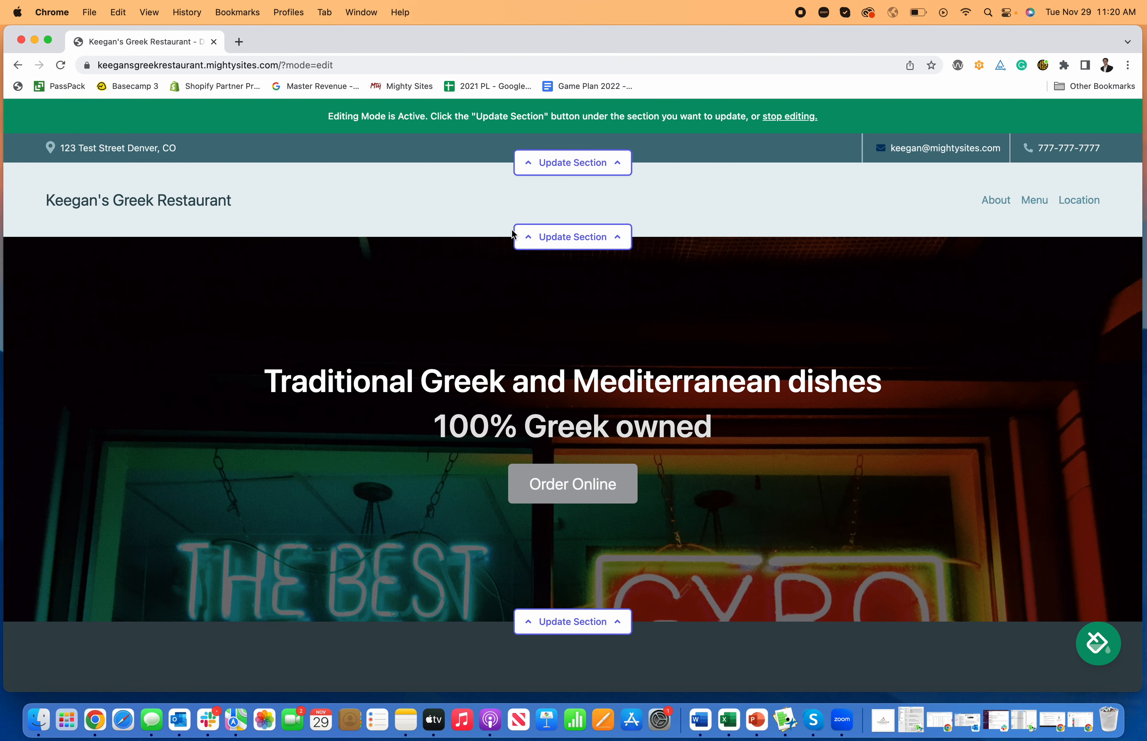
left_click(545, 247)
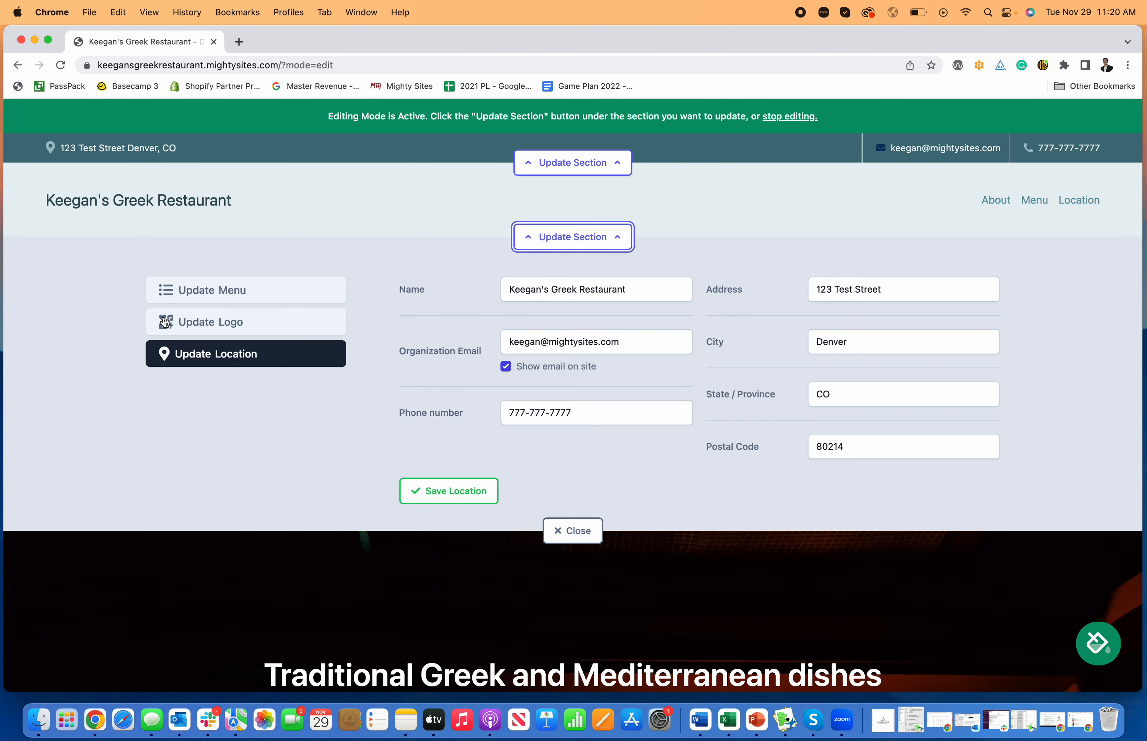
left_click(183, 322)
left_click(495, 313)
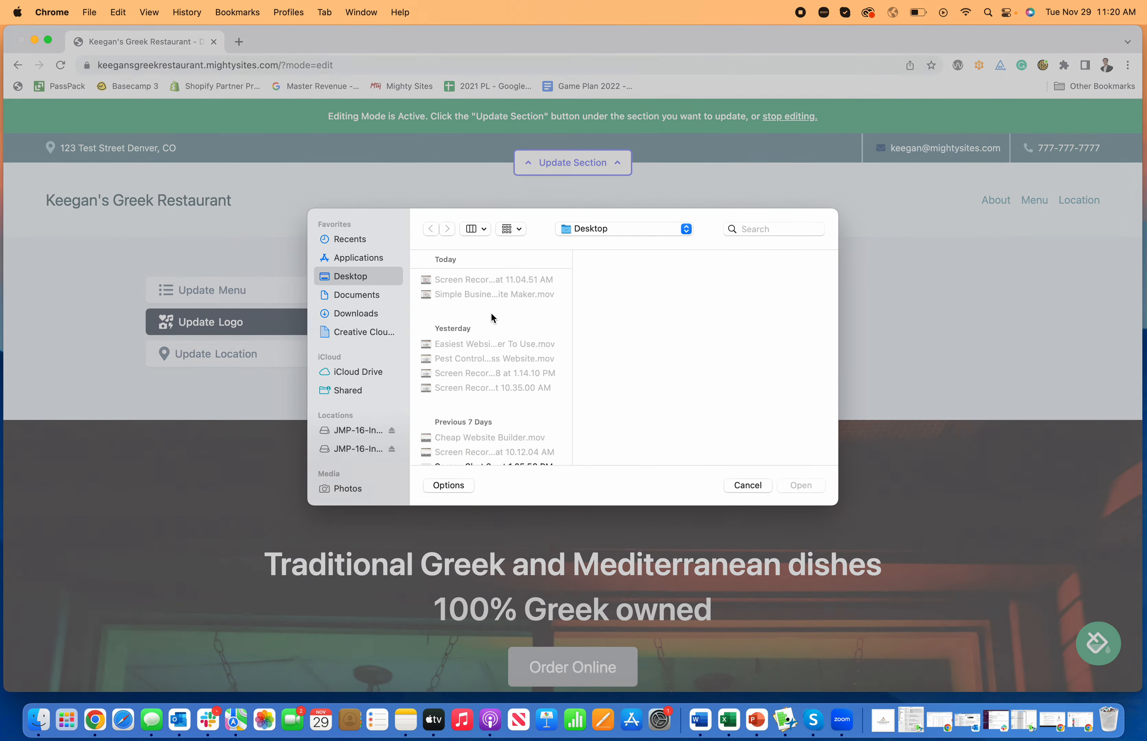
Search files for 'logo' and upload the Mighty Sites YouTube logo PNG
left_click(758, 231)
type("logo")
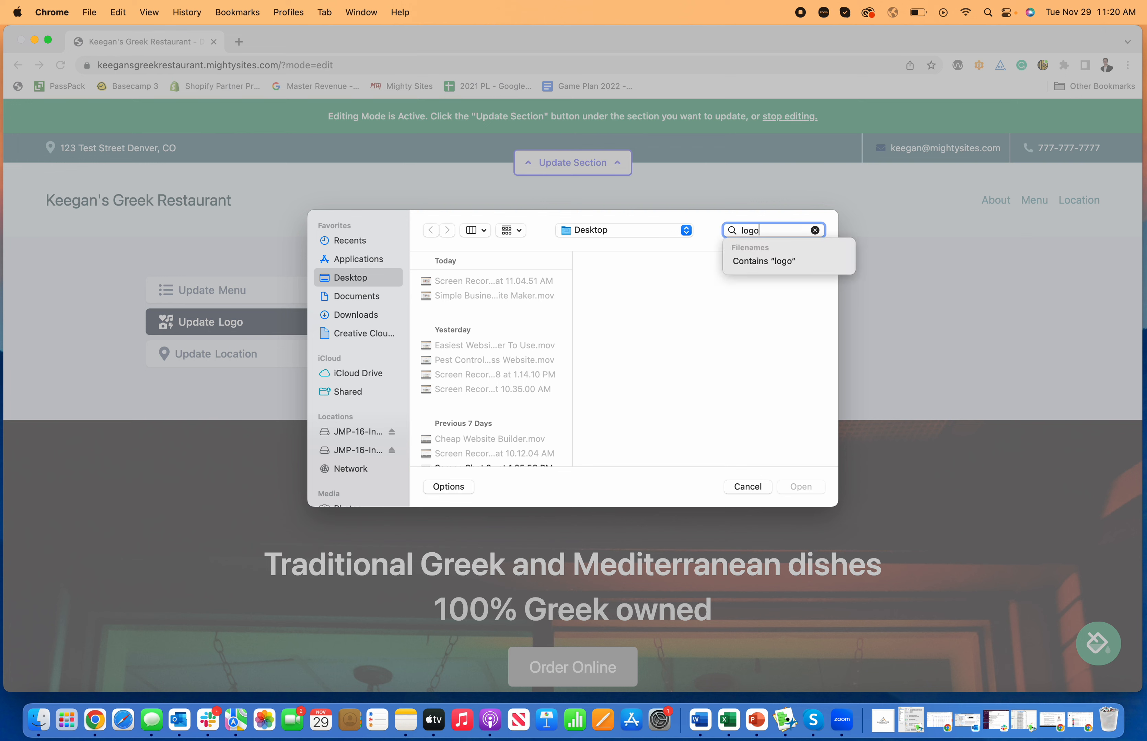
key("Return")
scroll(502, 385, "down", 10)
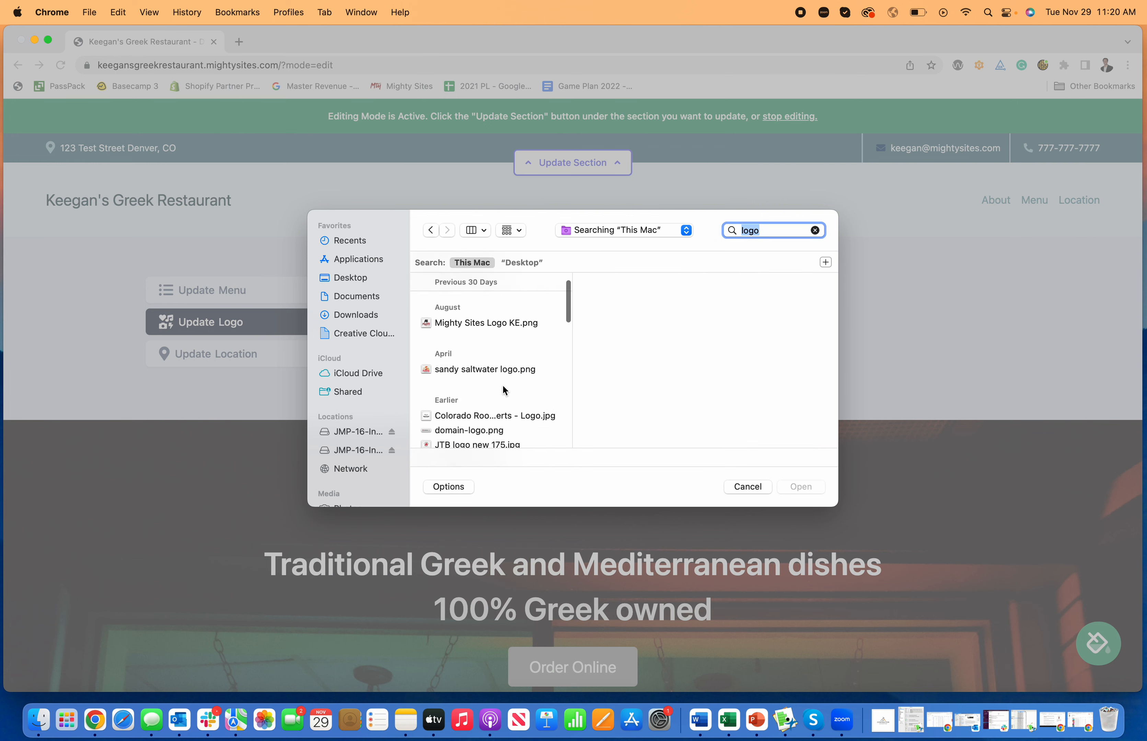
scroll(501, 390, "down", 10)
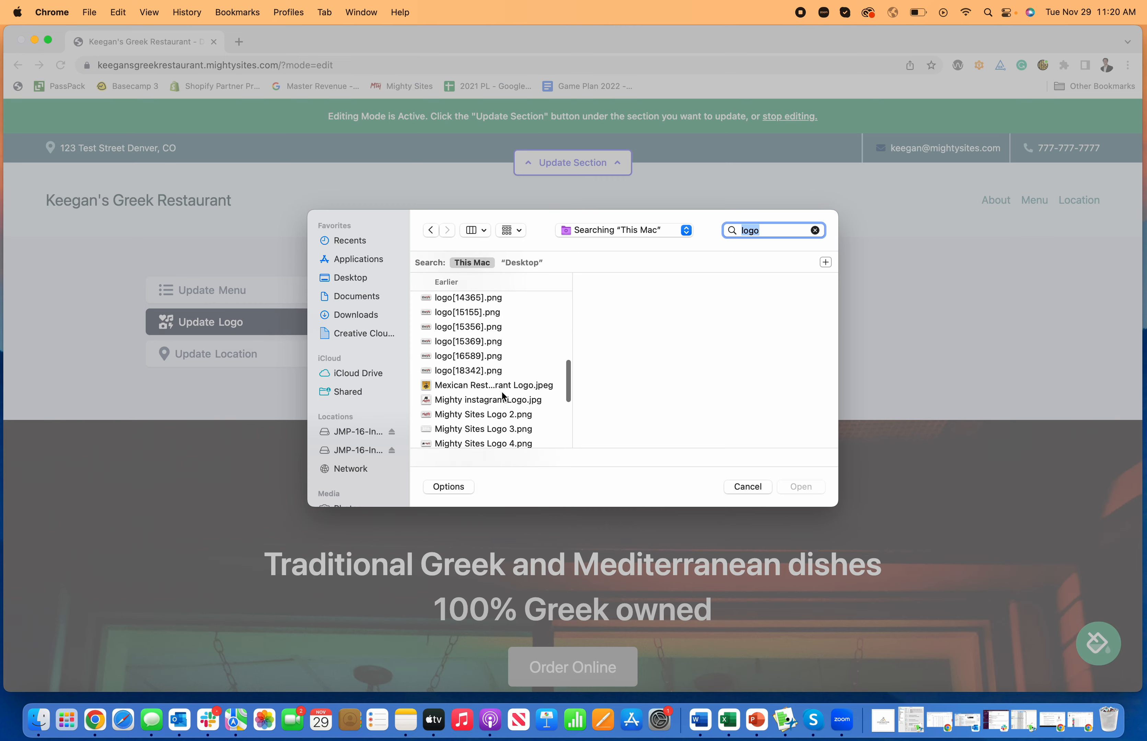
scroll(504, 428, "down", 2)
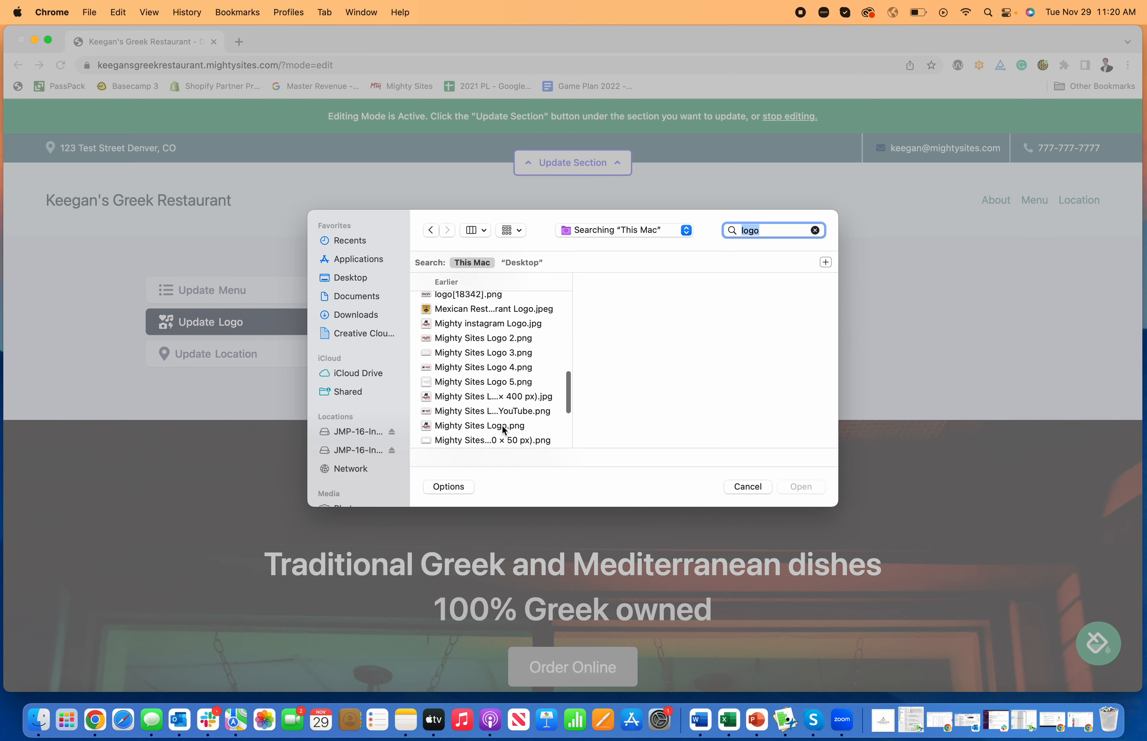
left_click(501, 411)
left_click(811, 484)
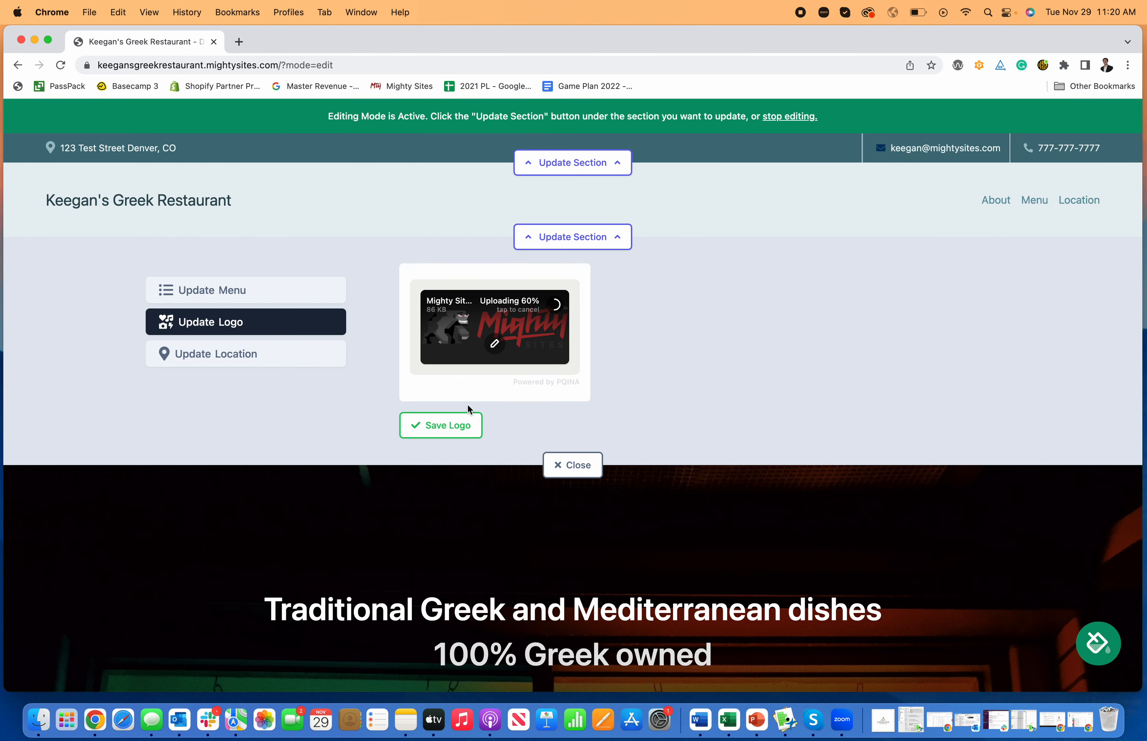
Save the logo to the header and enlarge it by one size step
left_click(459, 427)
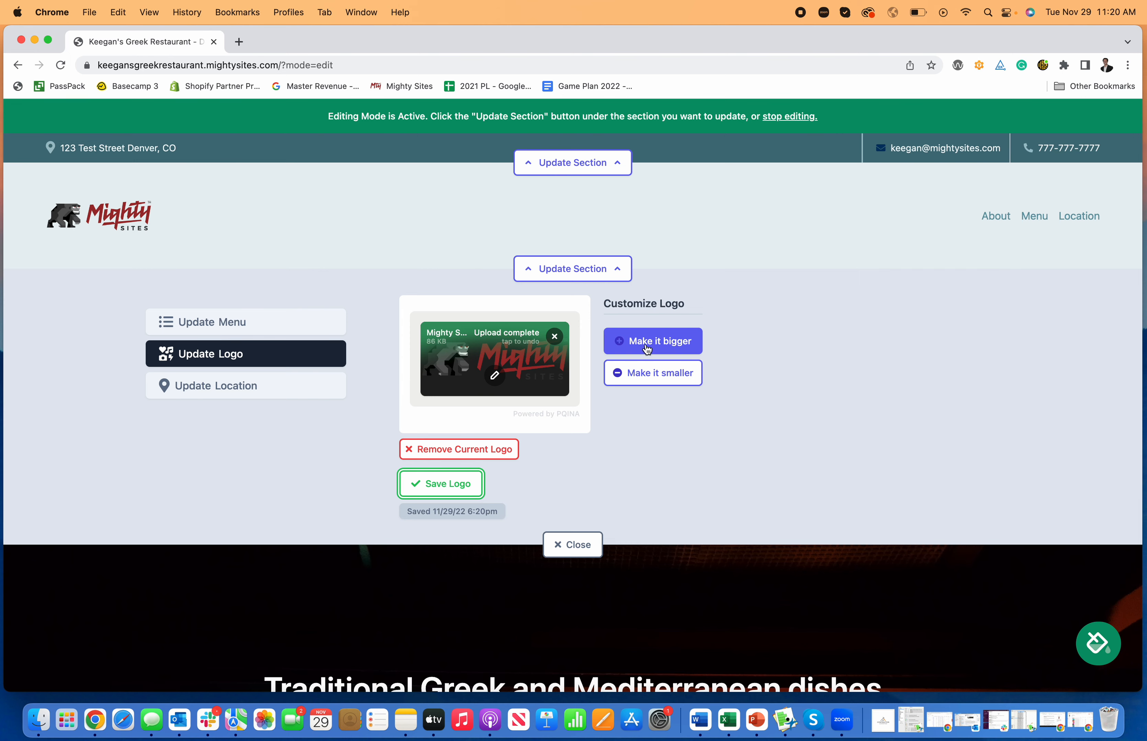
left_click(647, 350)
left_click(642, 351)
left_click(655, 399)
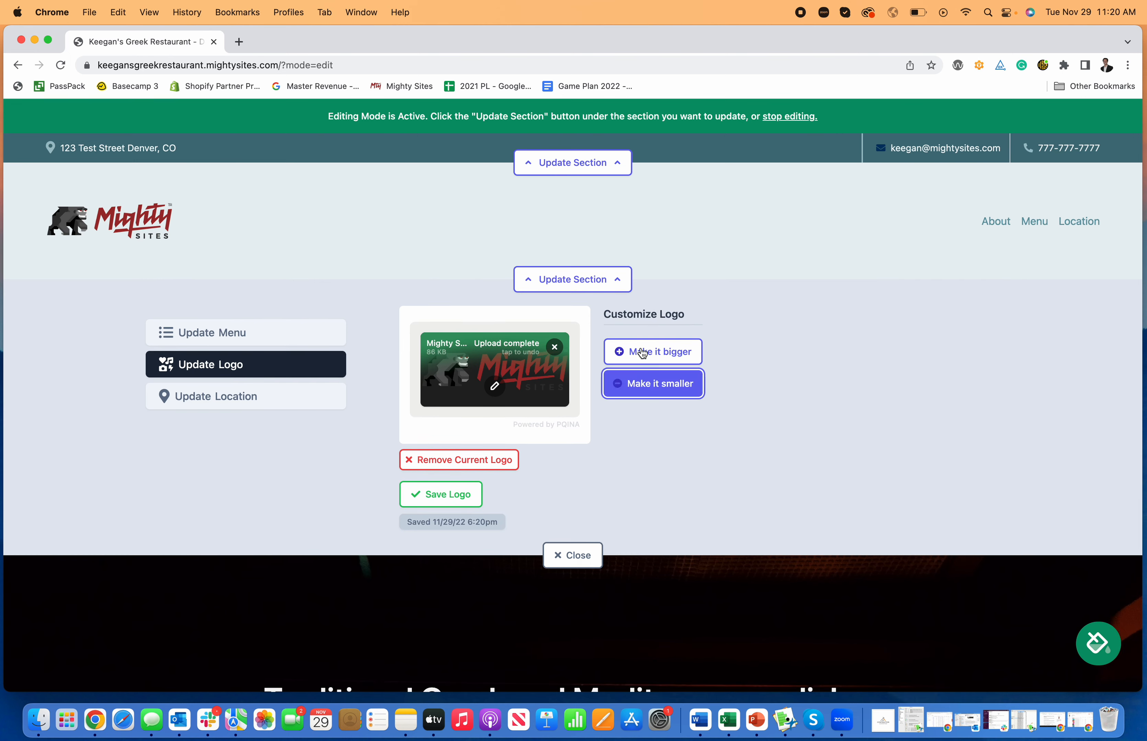
Review the logo image editor's filter, adjust, annotate, frame, redact and resize tools, then apply
left_click(494, 387)
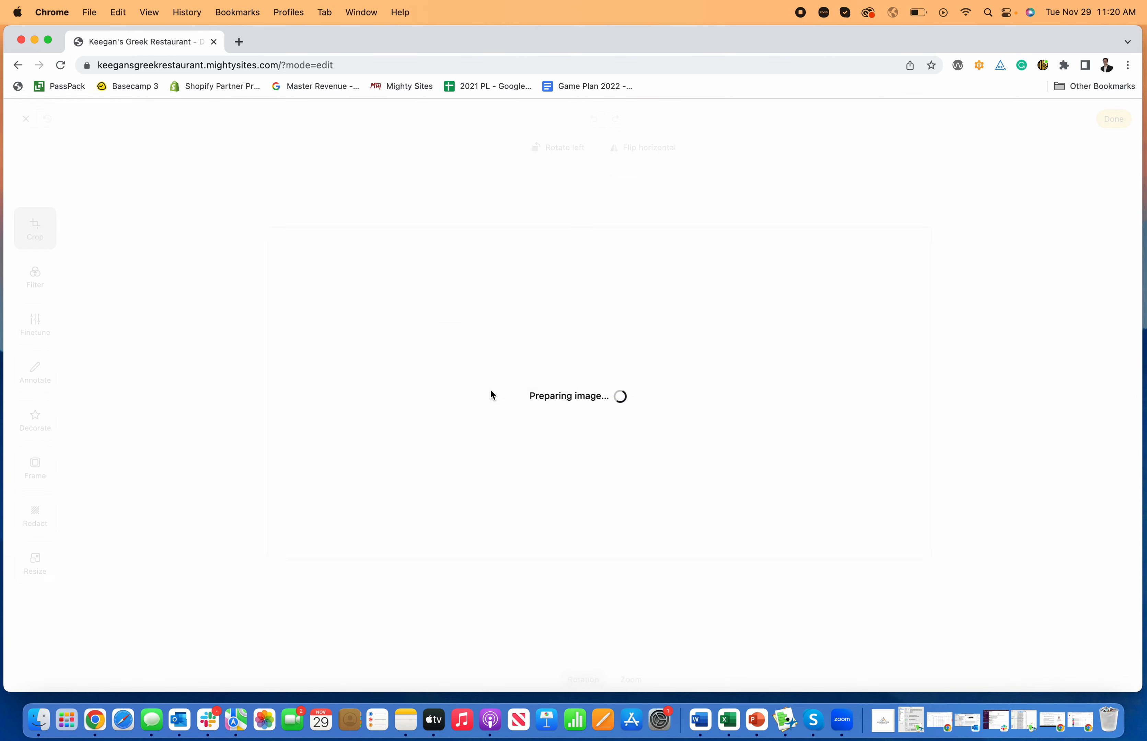
left_click(53, 285)
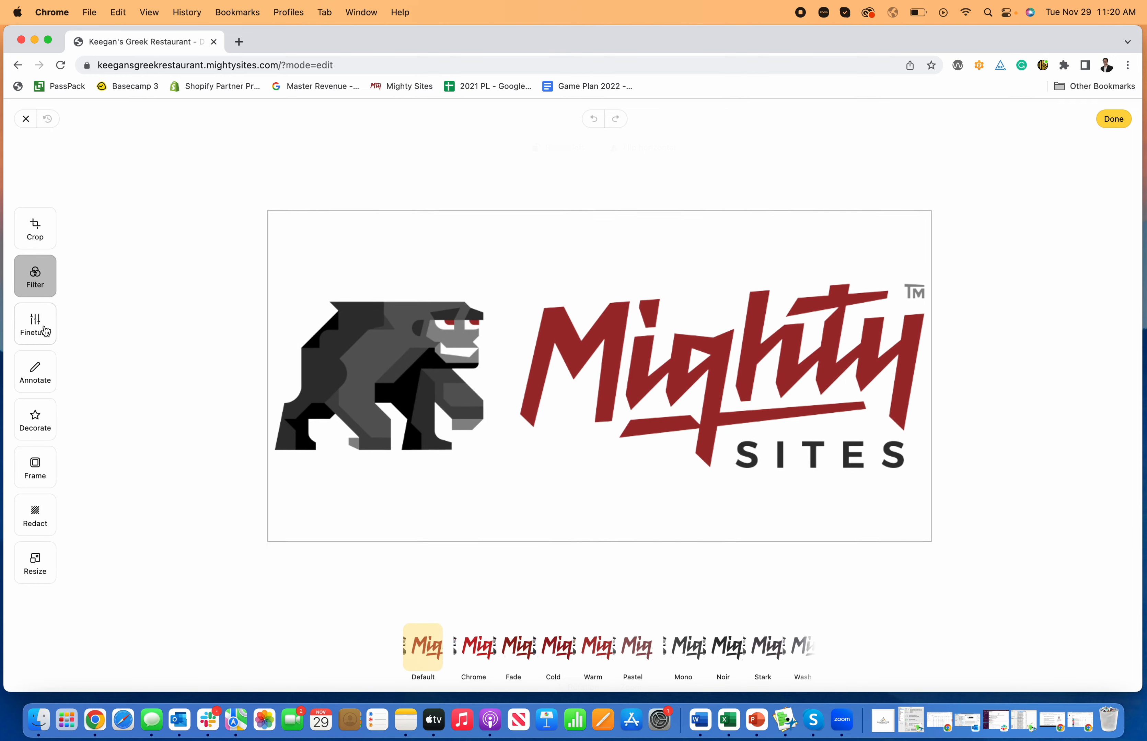
left_click(43, 328)
left_click(40, 375)
left_click(38, 421)
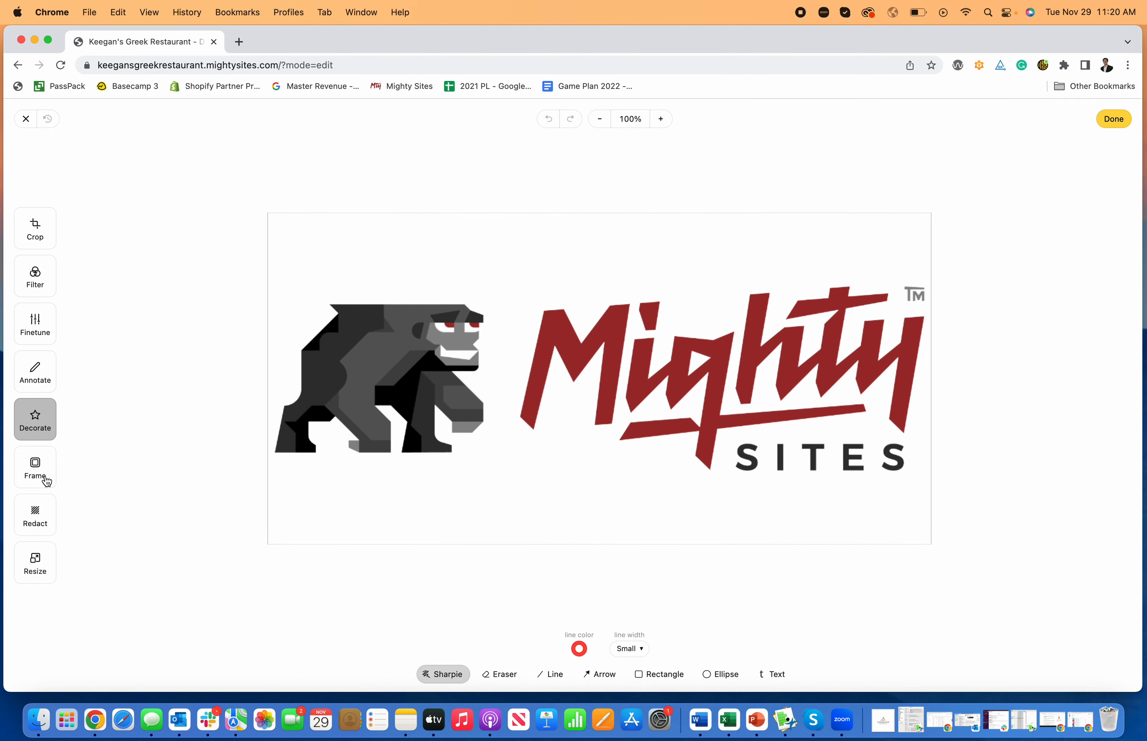
left_click(41, 475)
left_click(50, 522)
left_click(38, 564)
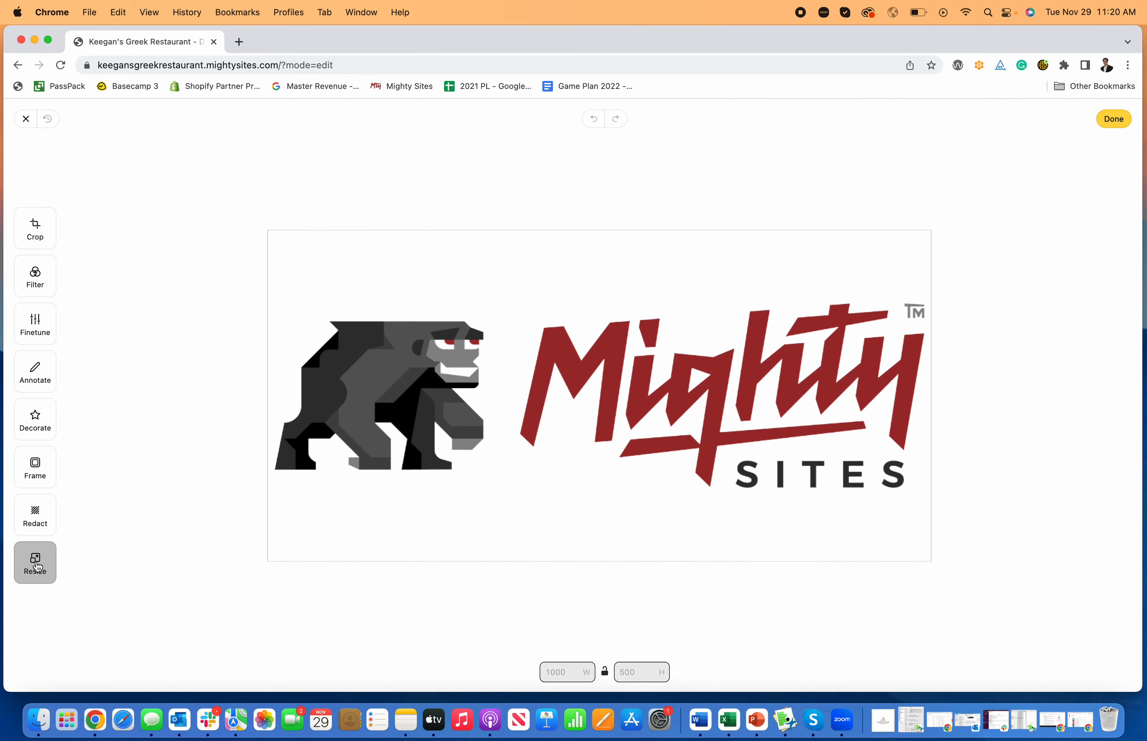
left_click(1113, 119)
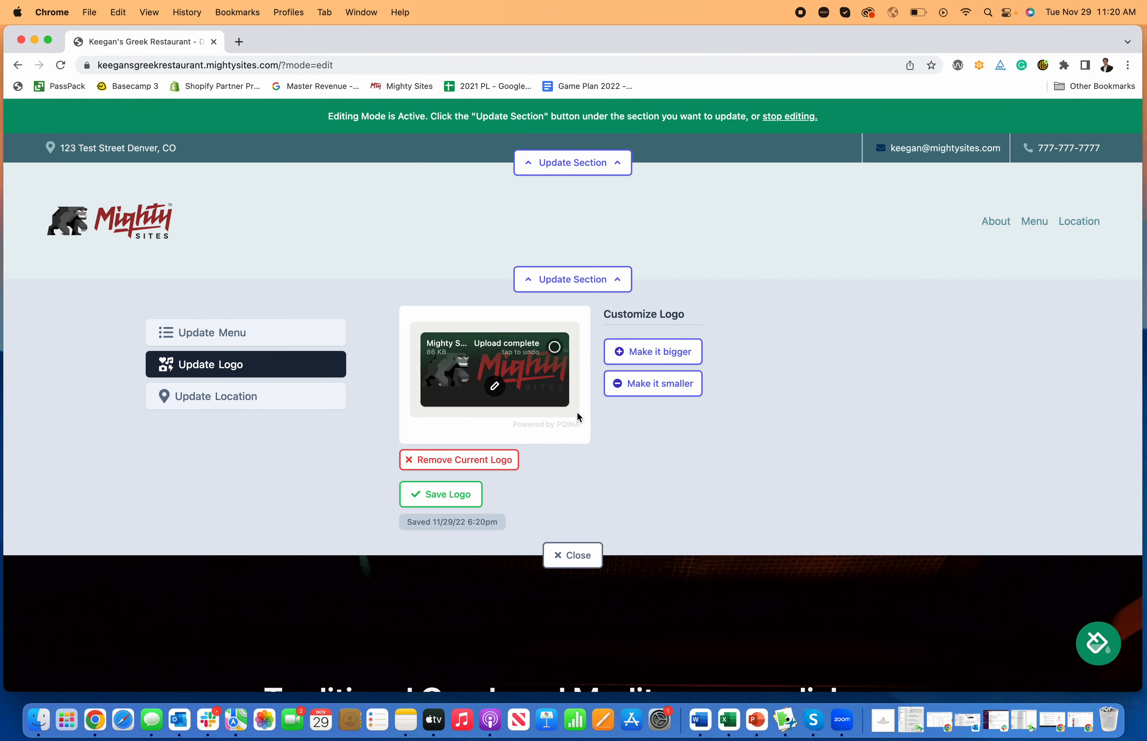
Look over the header's location and menu settings, then close the header editor
left_click(258, 395)
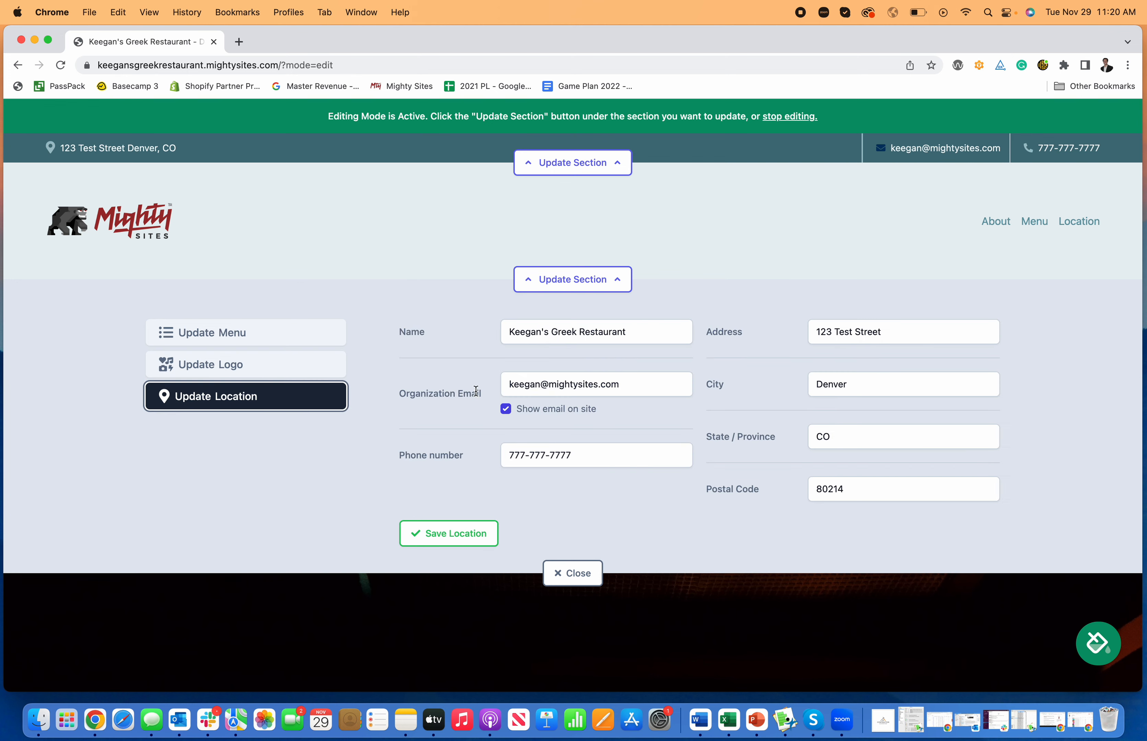
left_click(269, 330)
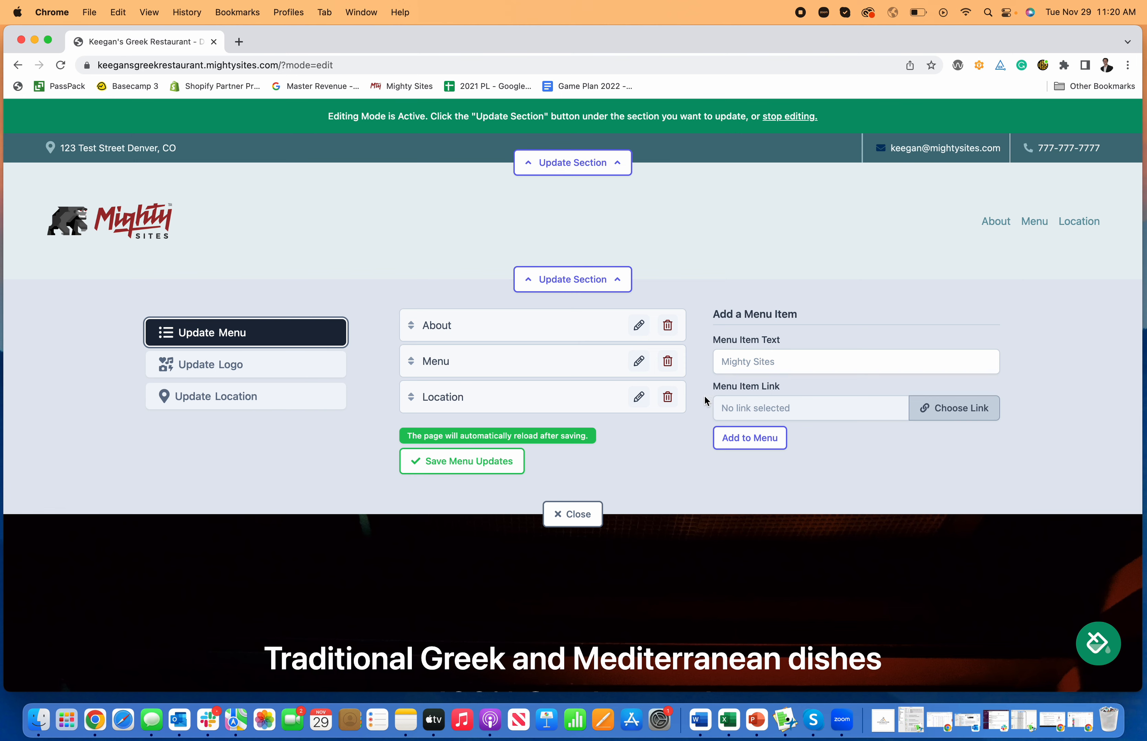
left_click(573, 515)
Open the hero section's editing form
scroll(737, 376, "down", 3)
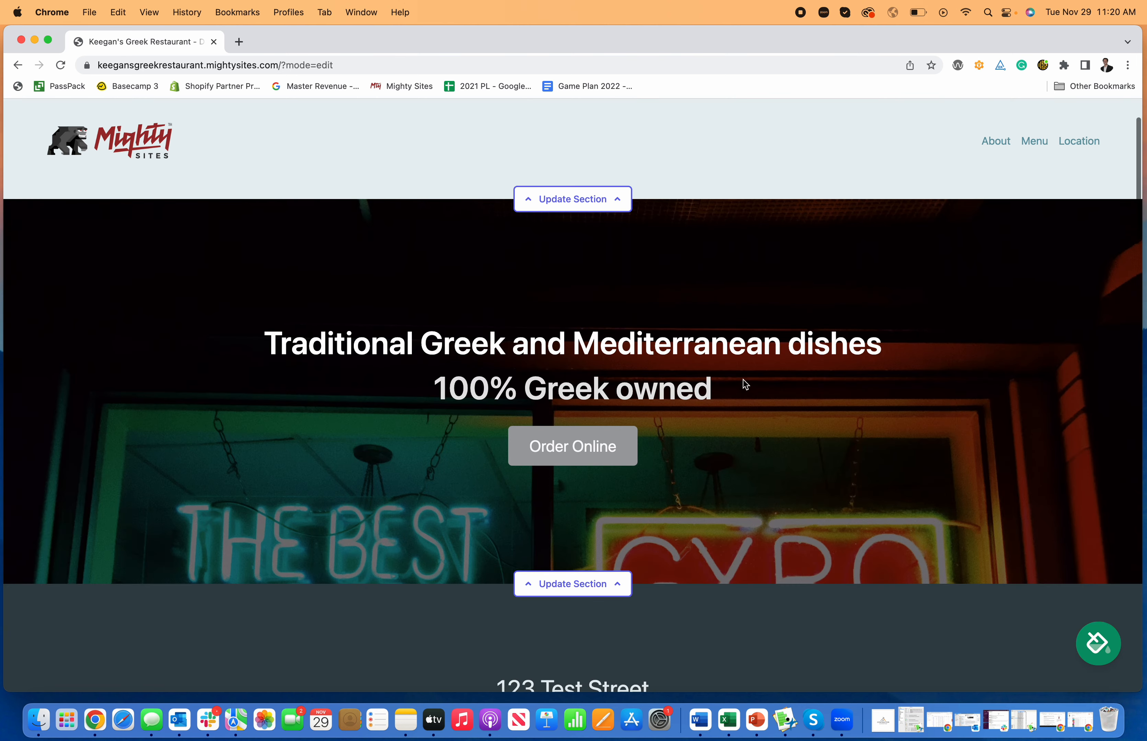
scroll(743, 379, "down", 1)
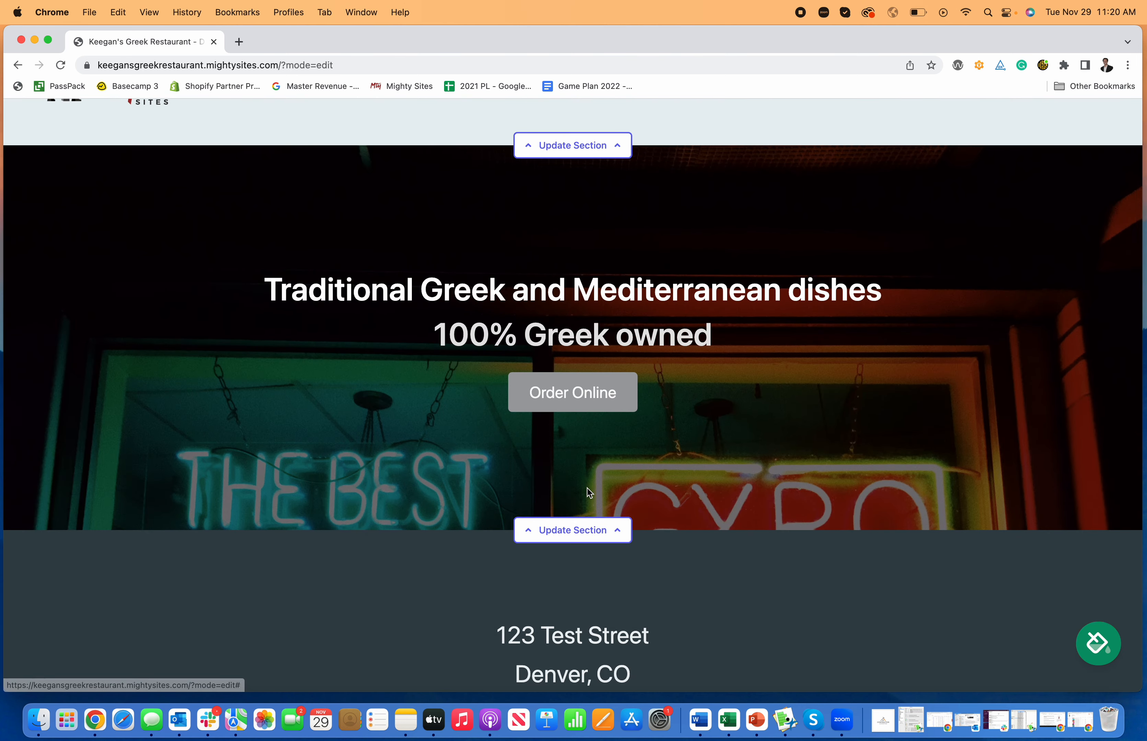
left_click(591, 532)
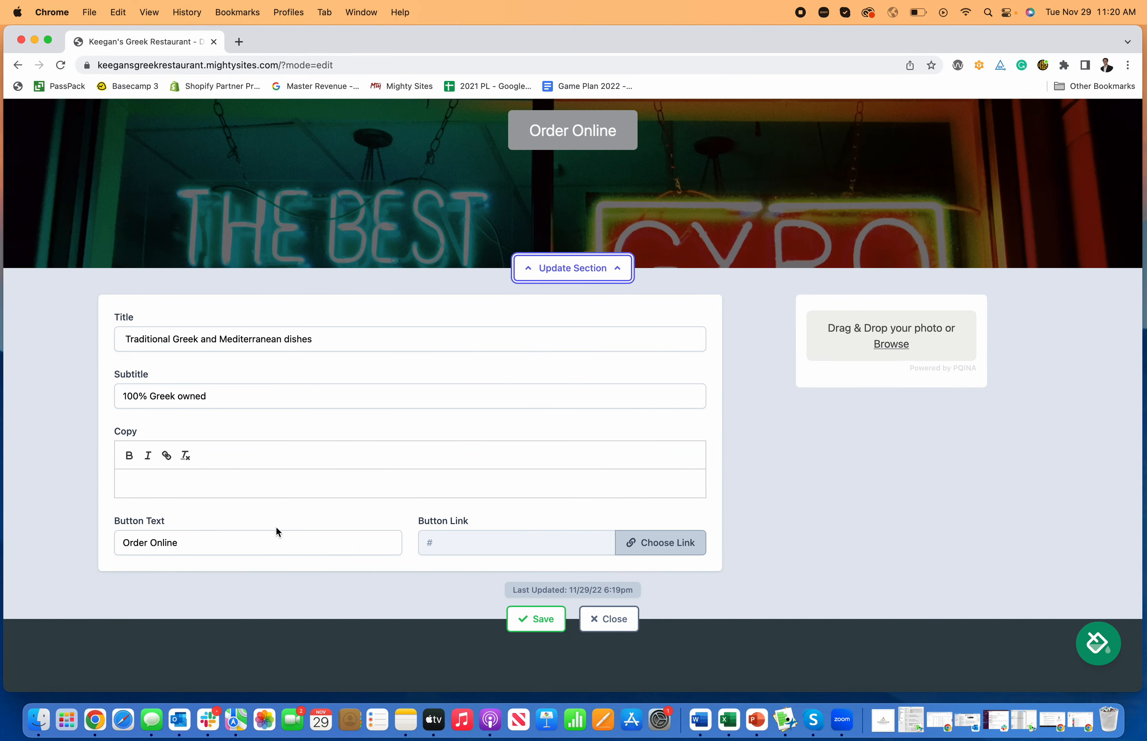
scroll(236, 539, "up", 1)
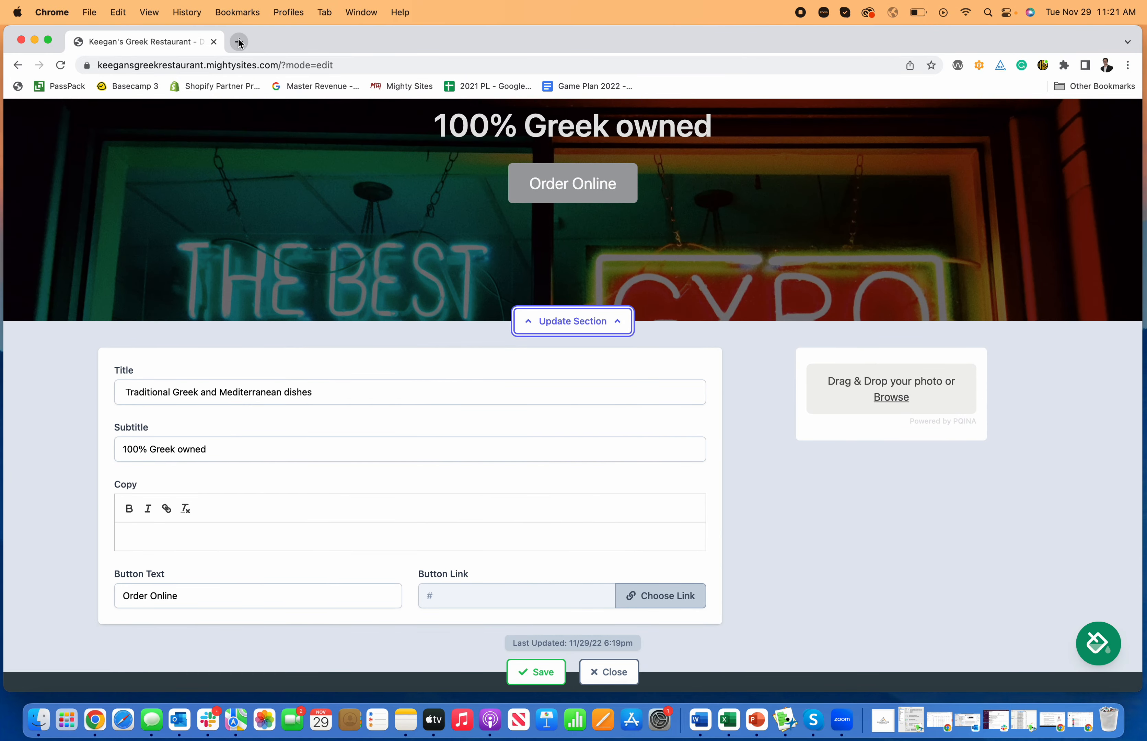
Review the Order Online link options (My Website, PDF File, Actions, Another Website) and cancel
left_click(672, 596)
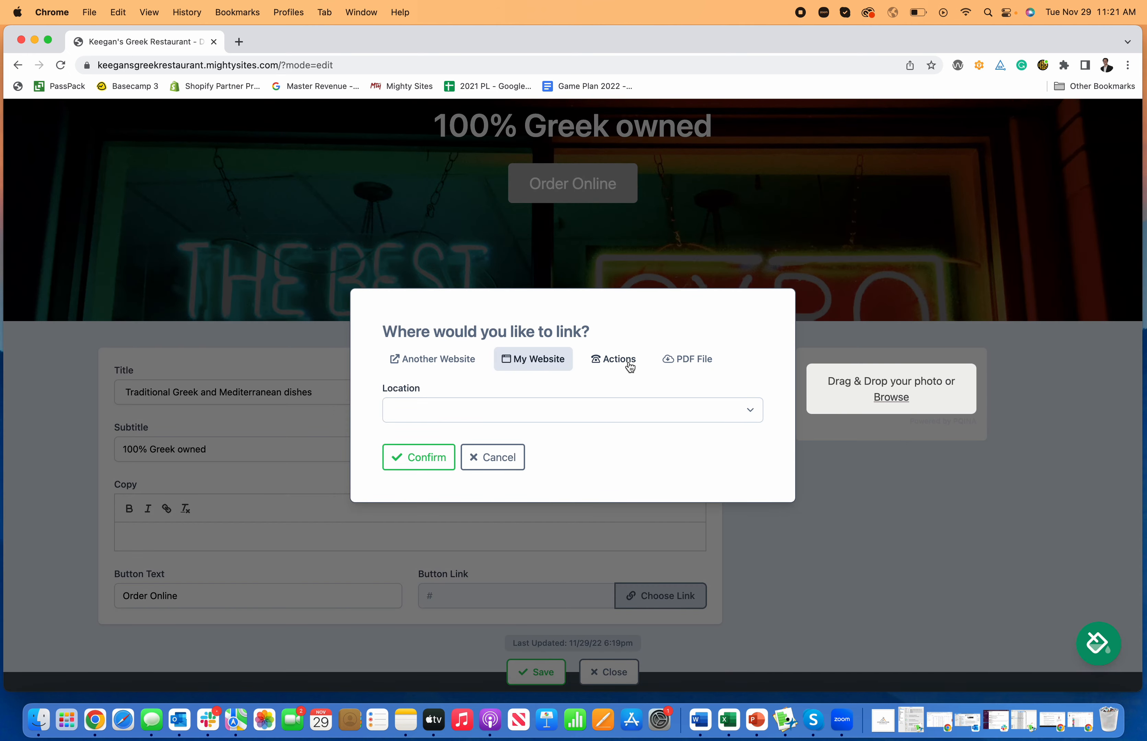
left_click(703, 364)
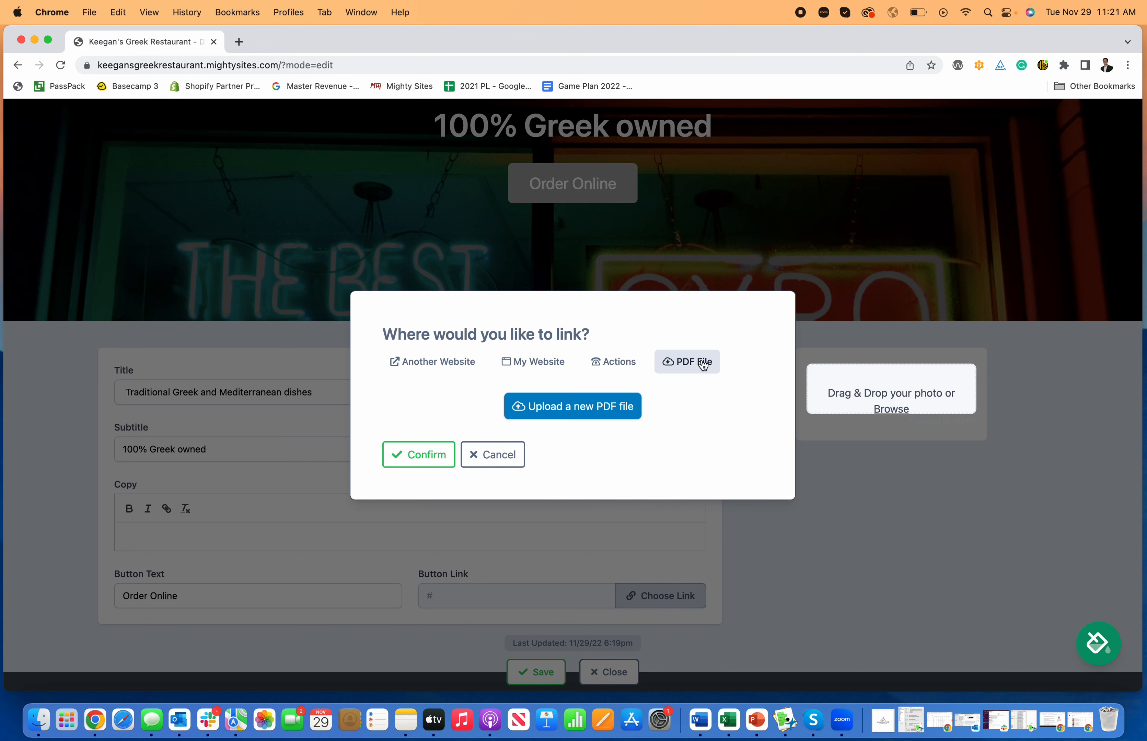
left_click(619, 366)
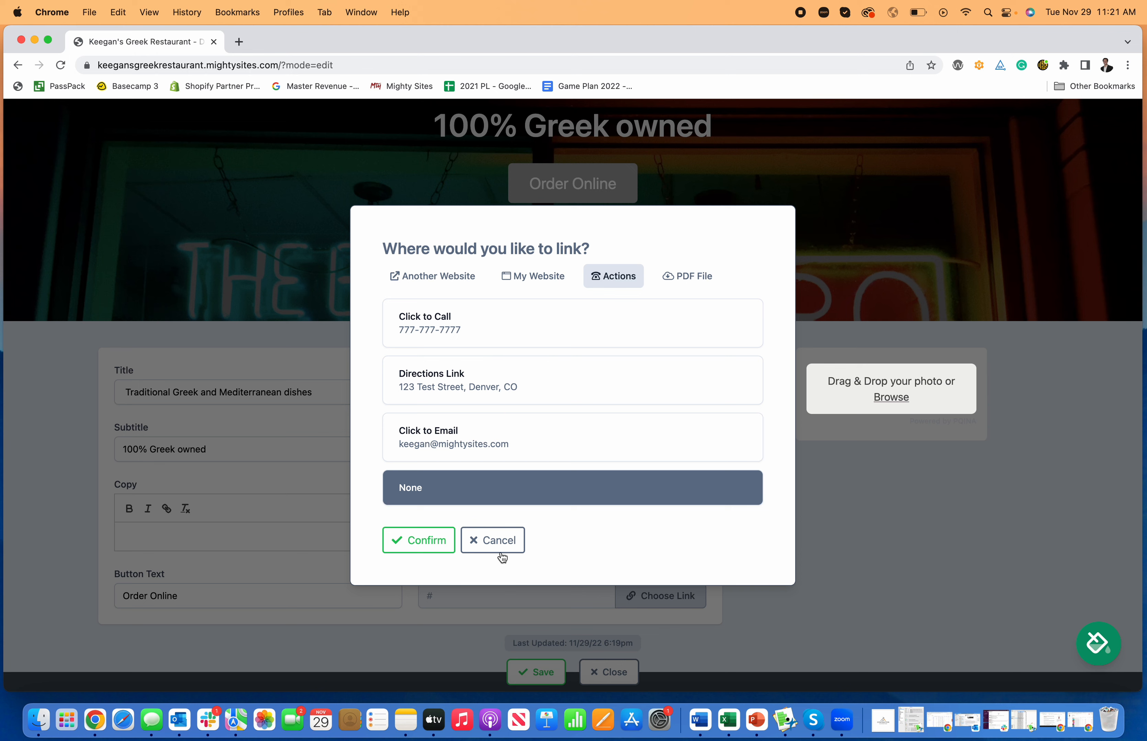
left_click(427, 277)
left_click(504, 464)
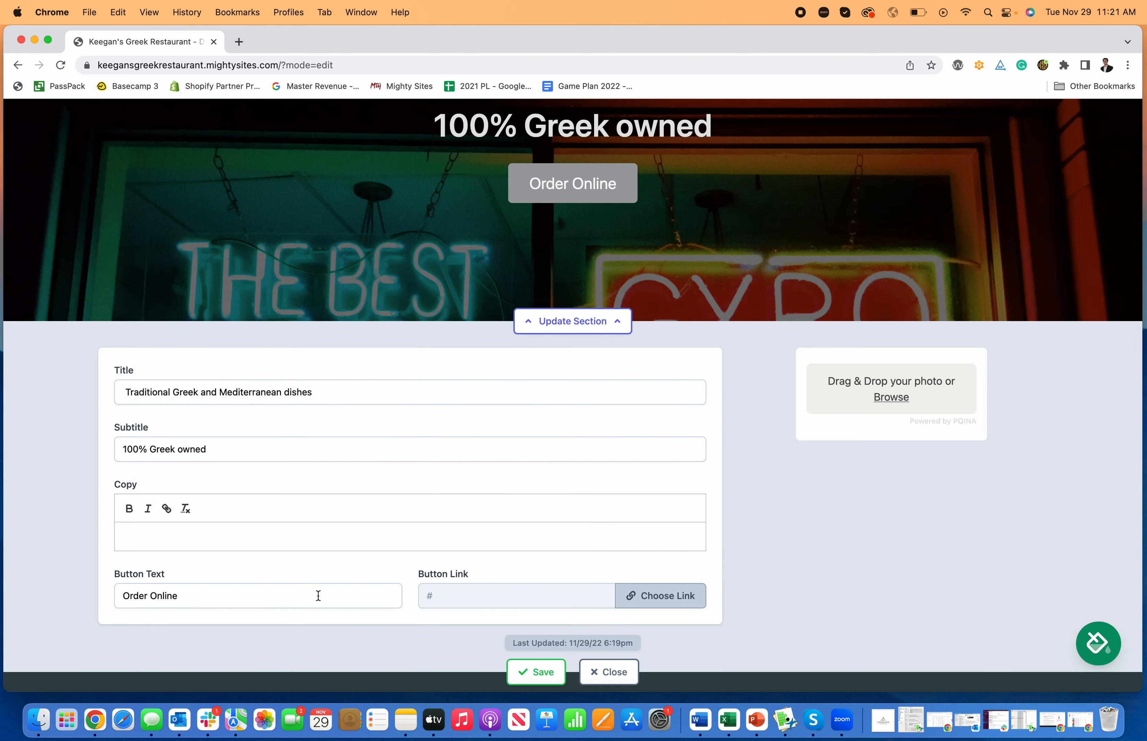
Select the Order Online button text, then close the hero editor
triple_click(197, 606)
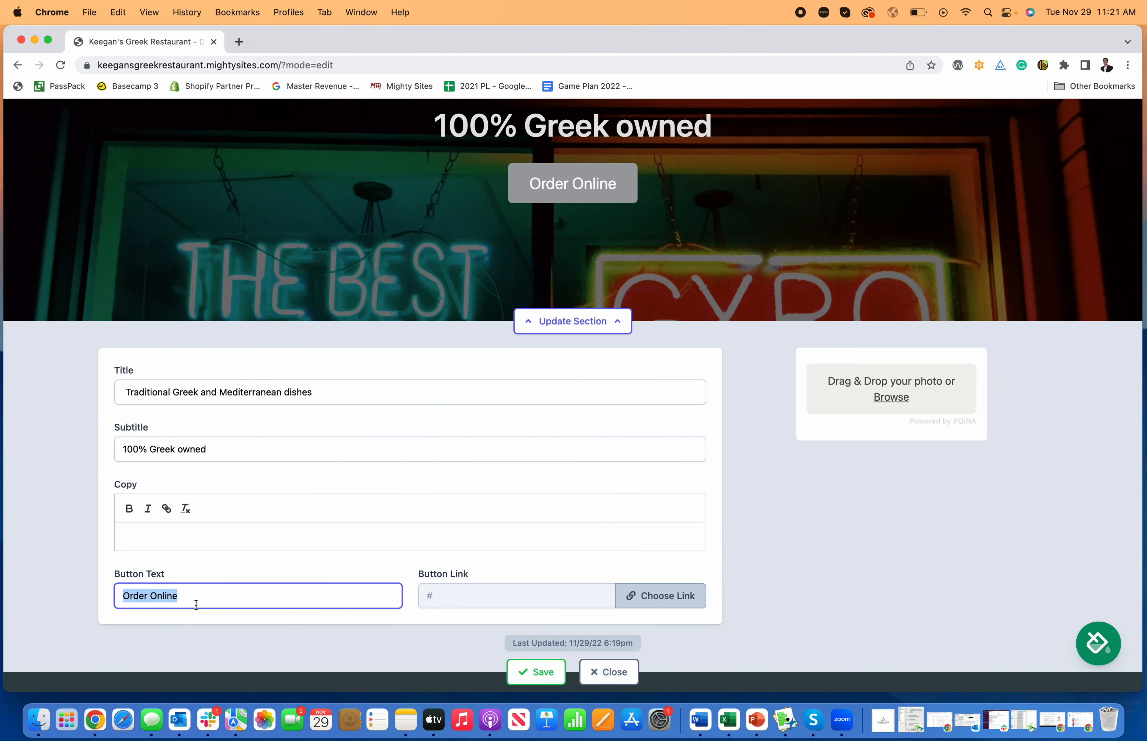
scroll(196, 605, "down", 3)
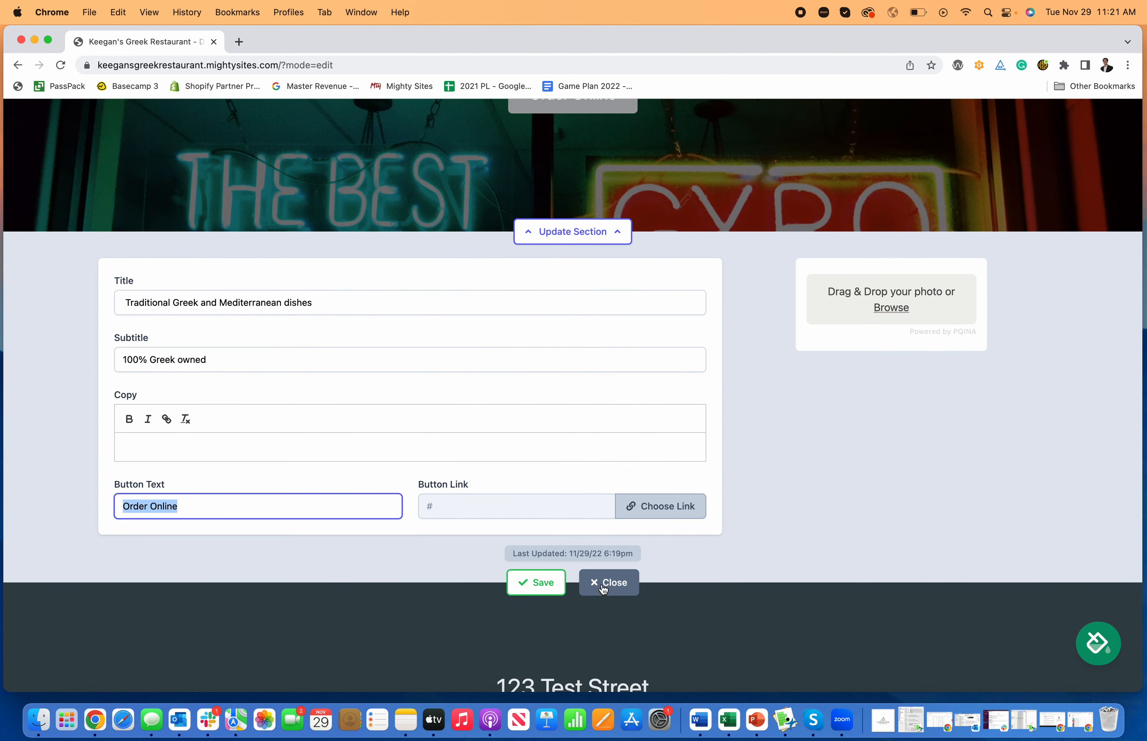
left_click(603, 584)
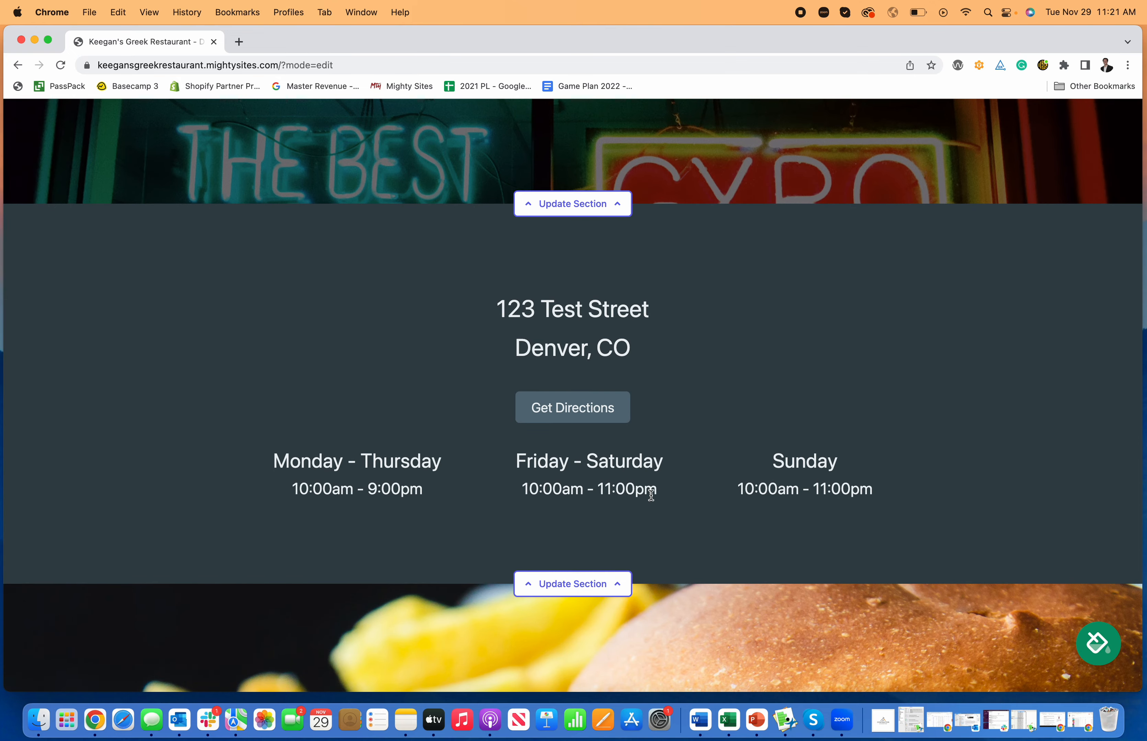
Test the Get Directions link in Google Maps, then return and scroll to the burger photo
left_click(582, 414)
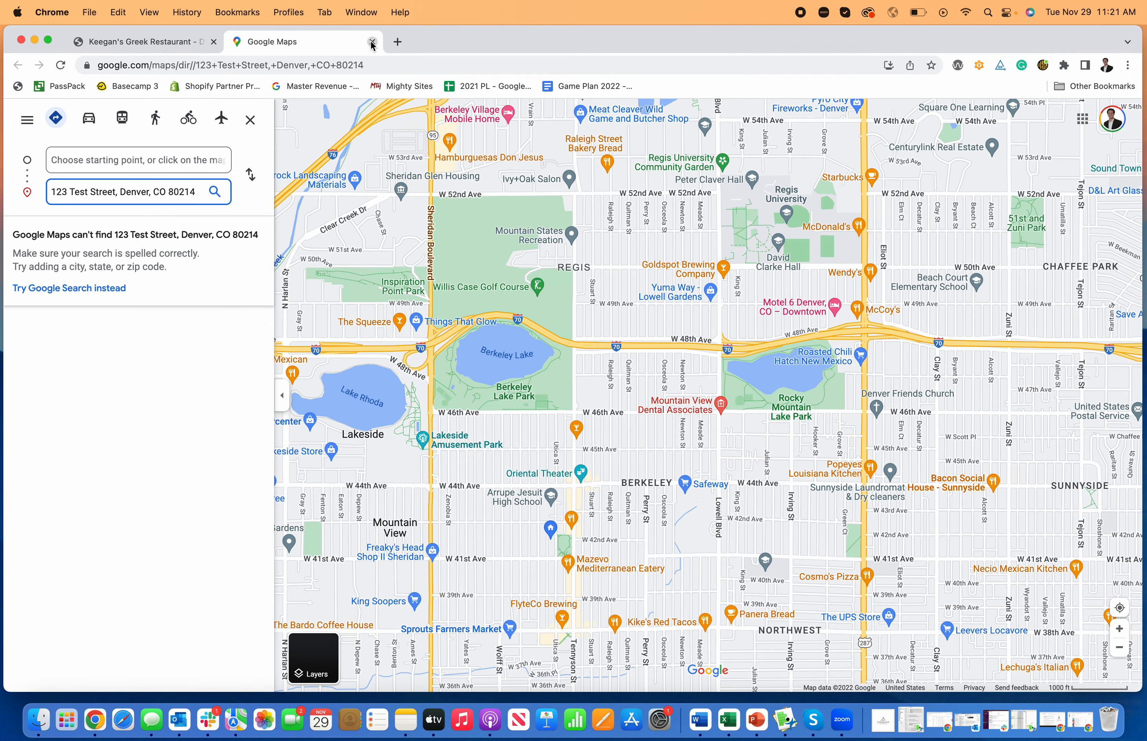
left_click(372, 42)
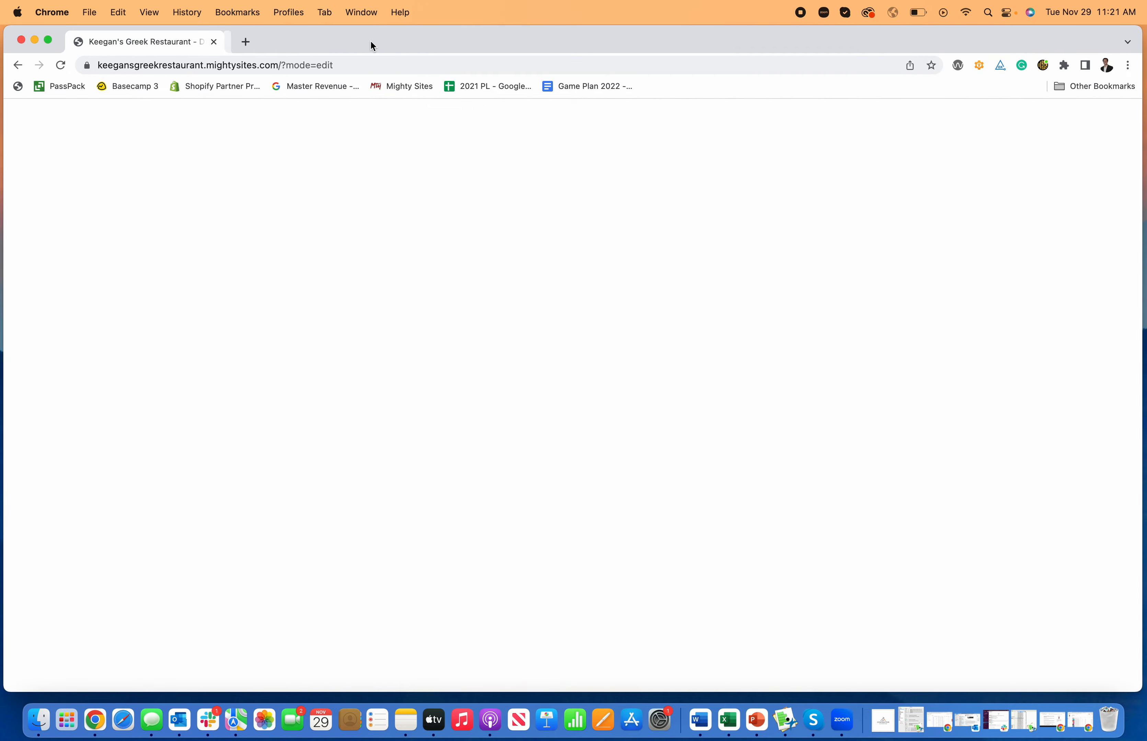
scroll(606, 336, "down", 15)
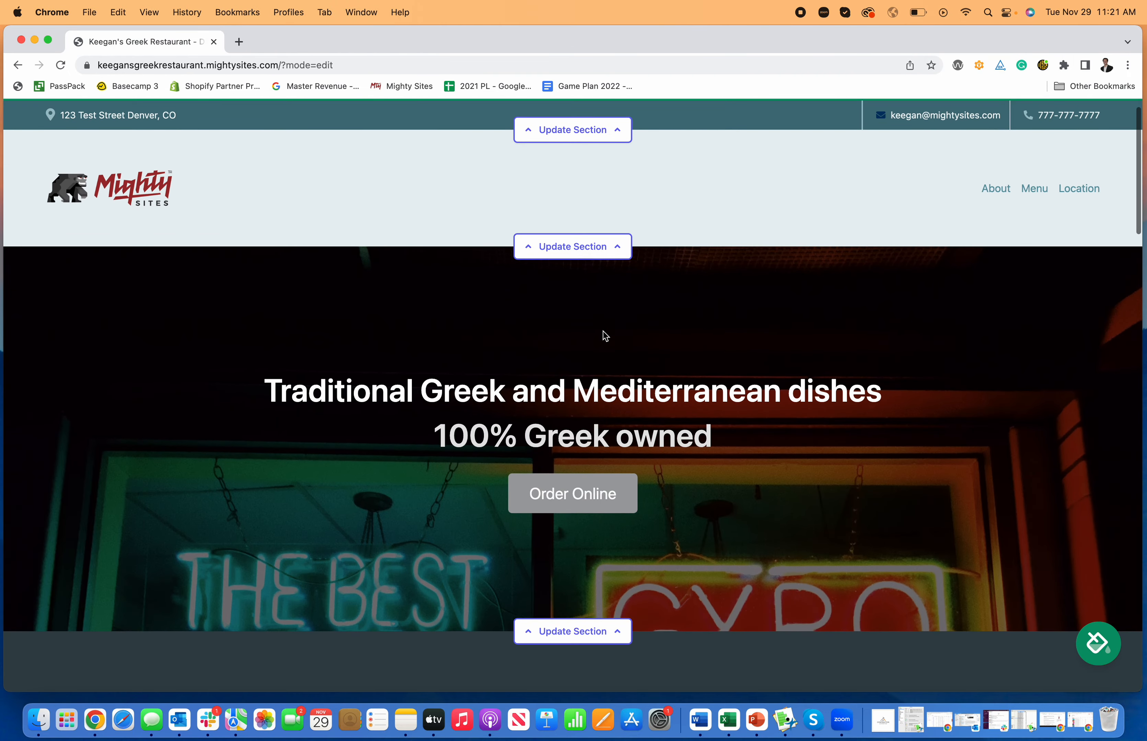
scroll(606, 336, "up", 4)
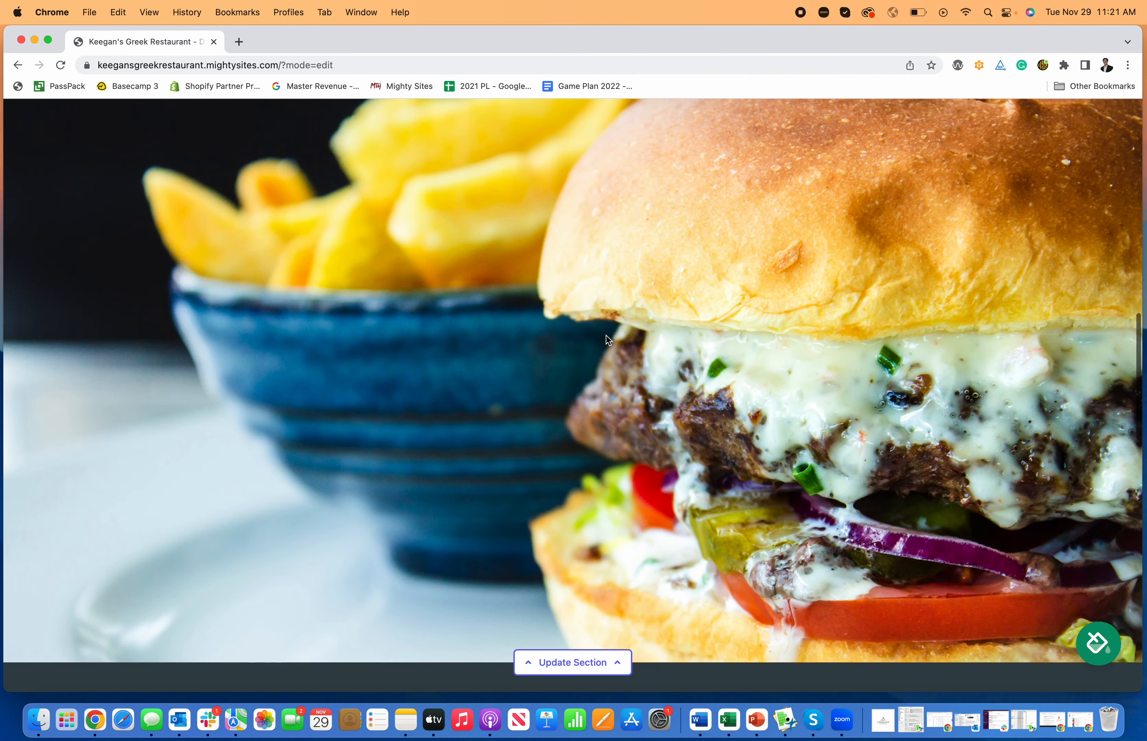
scroll(599, 324, "down", 3)
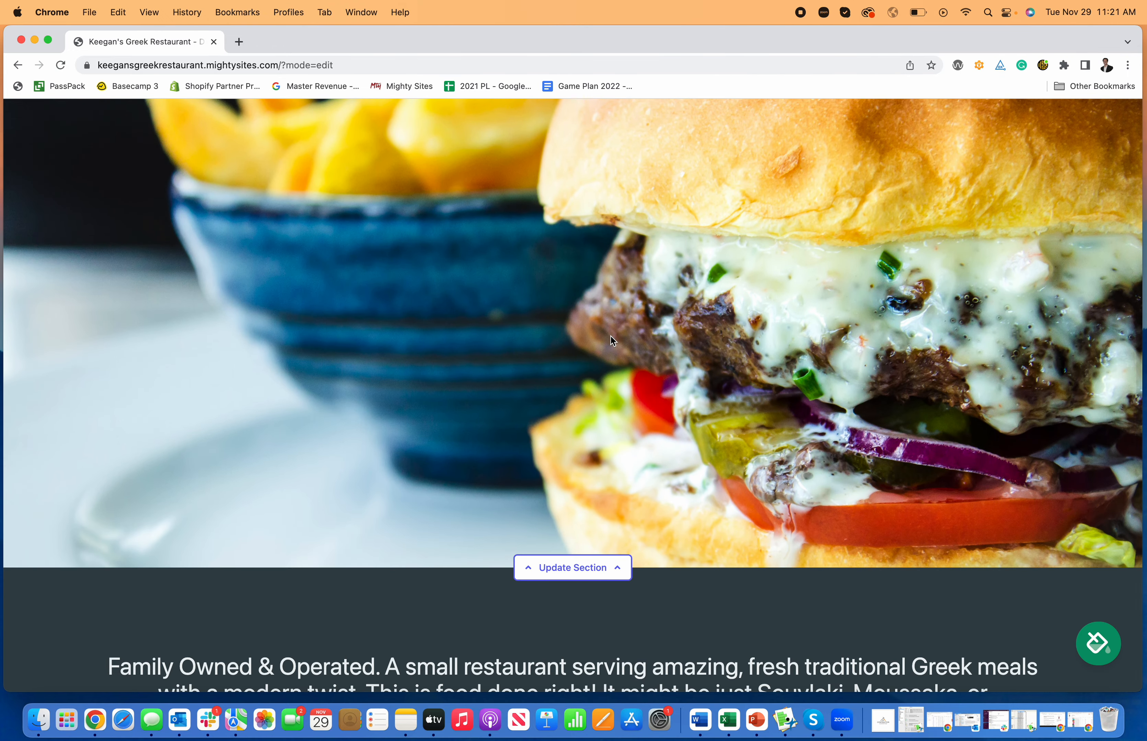
scroll(672, 481, "down", 3)
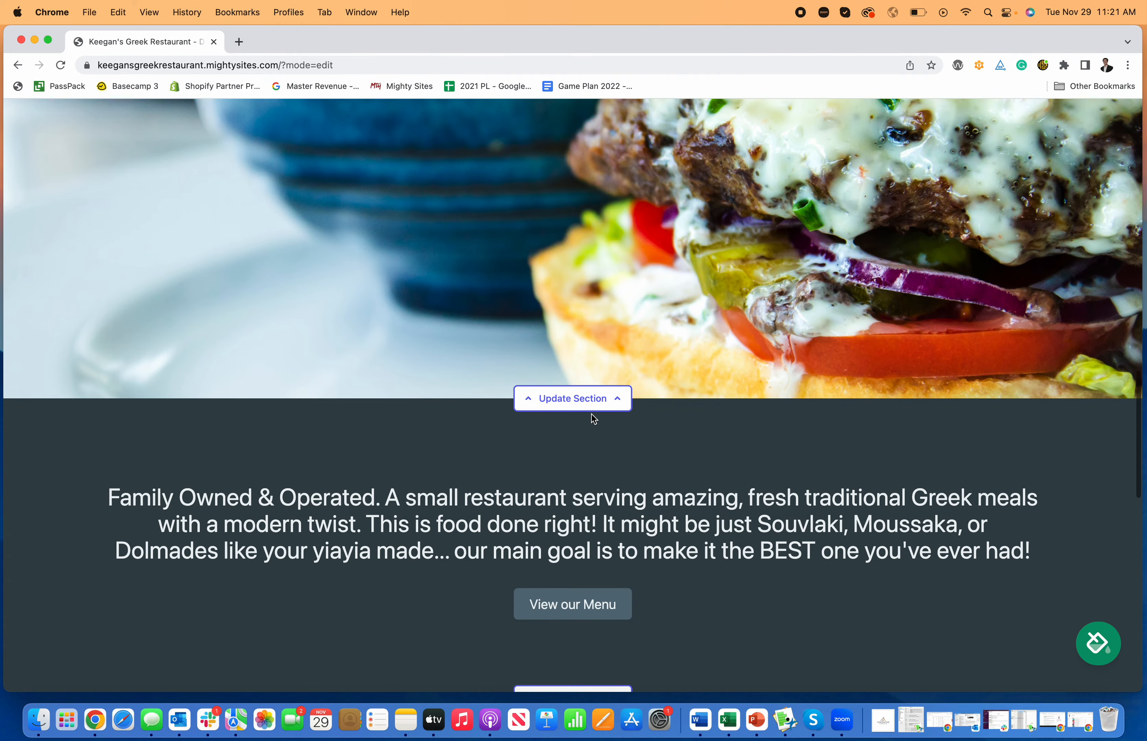
left_click(591, 409)
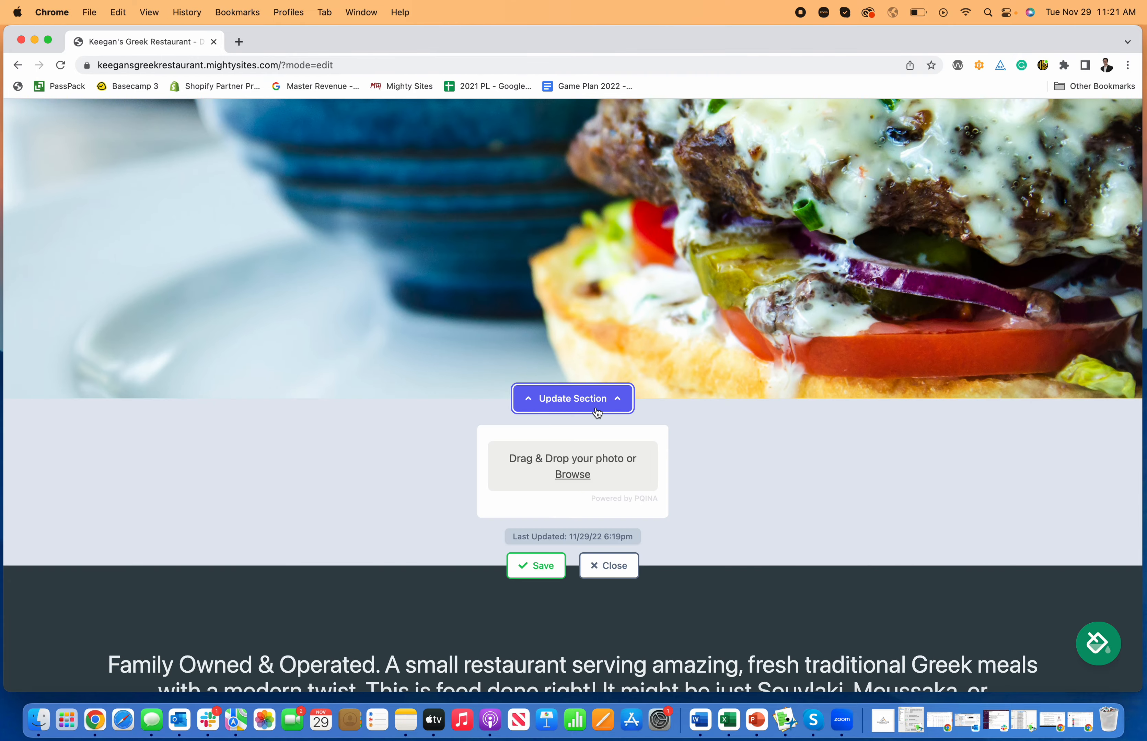
left_click(610, 566)
scroll(647, 526, "up", 10)
scroll(649, 530, "down", 8)
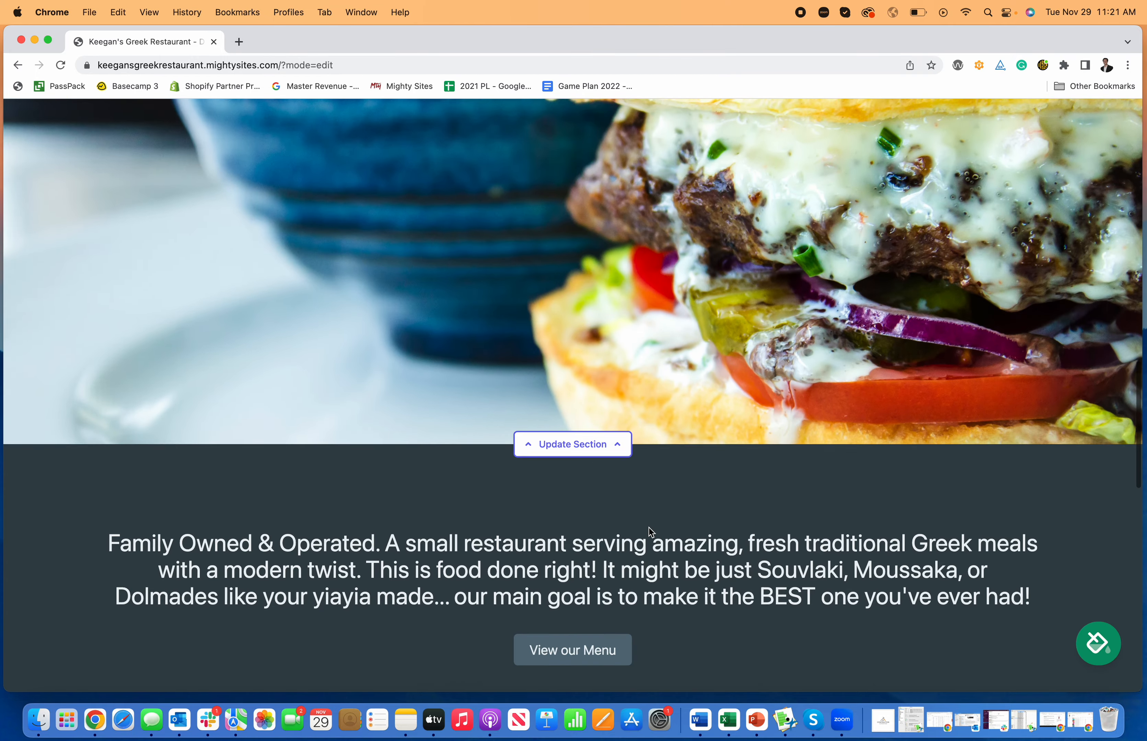
scroll(649, 530, "down", 7)
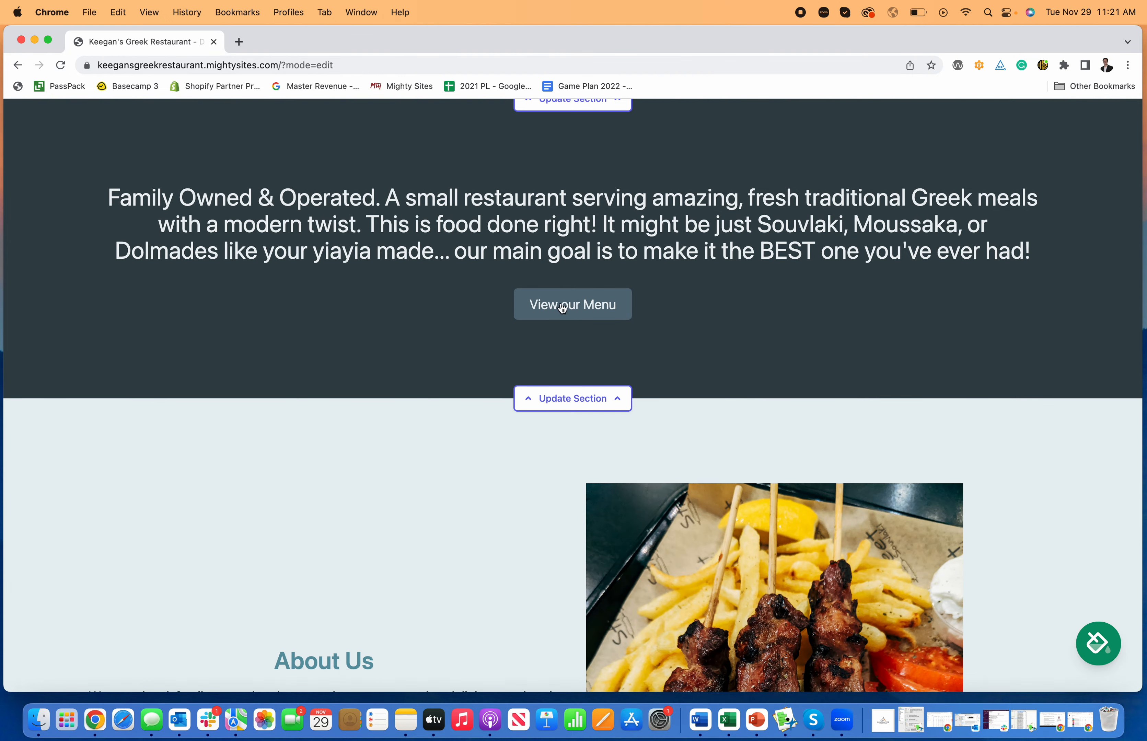
In the intro section editor, view the PDF menu link option for View our Menu, then cancel
left_click(583, 400)
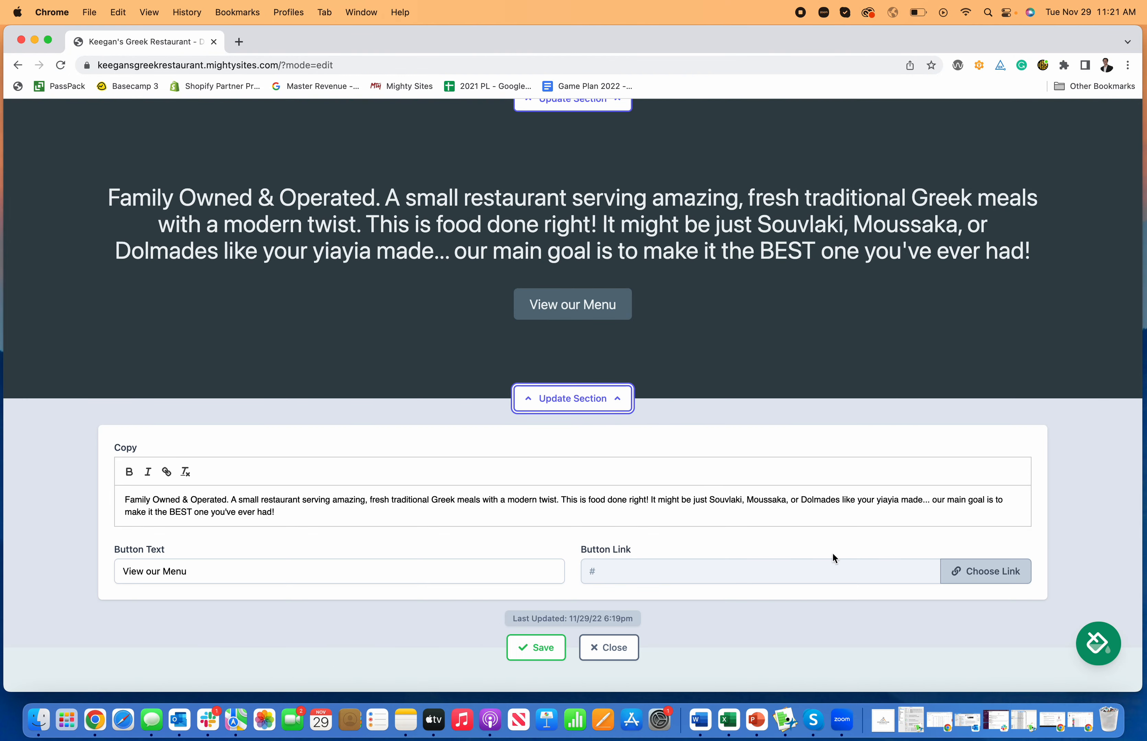
left_click(992, 572)
left_click(692, 367)
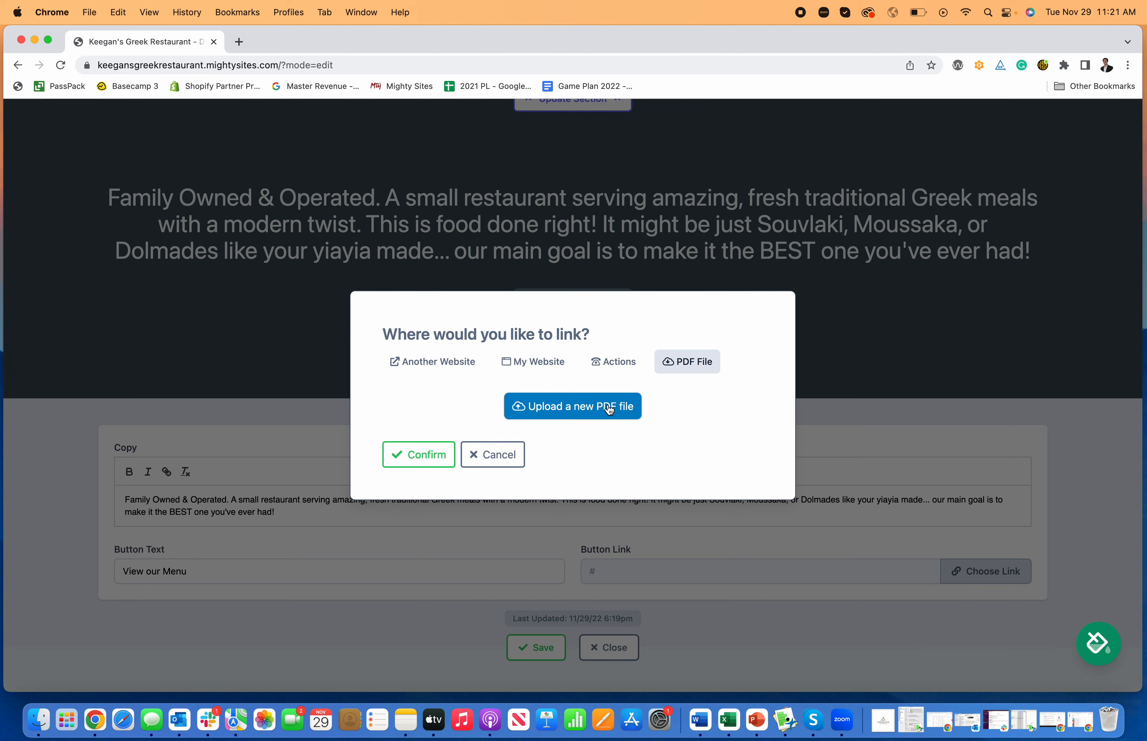
left_click(511, 455)
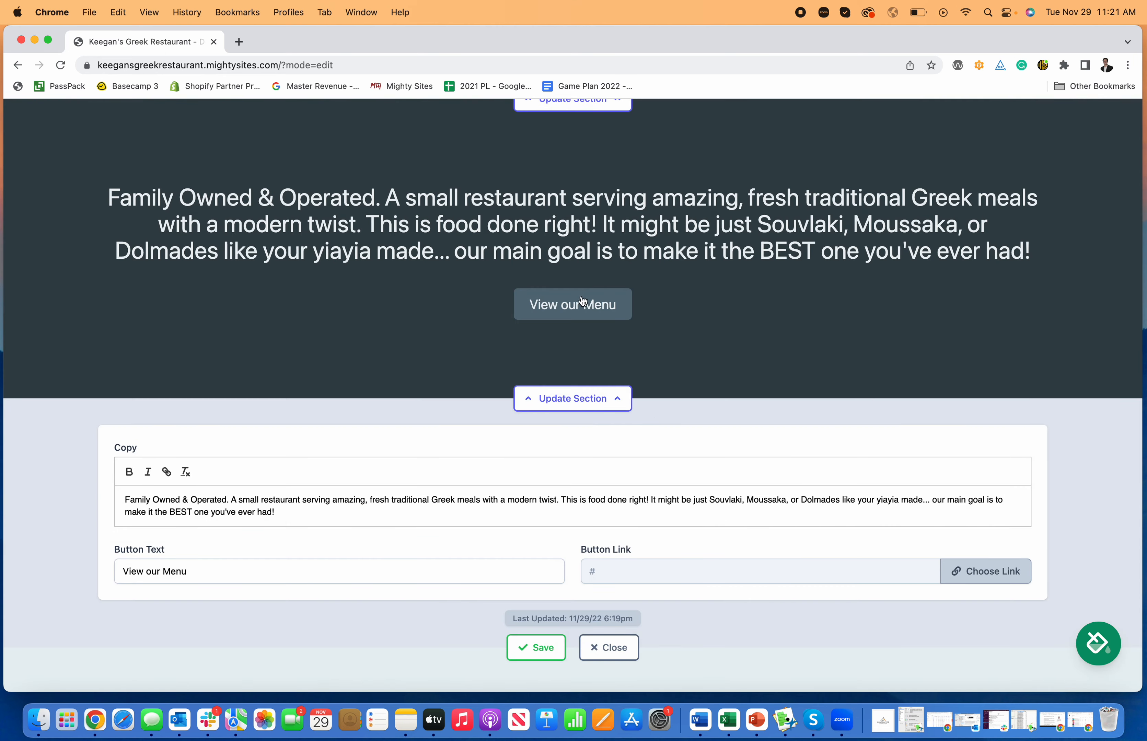
Check the Another Website link option for the menu button and cancel without setting a link
scroll(599, 399, "up", 1)
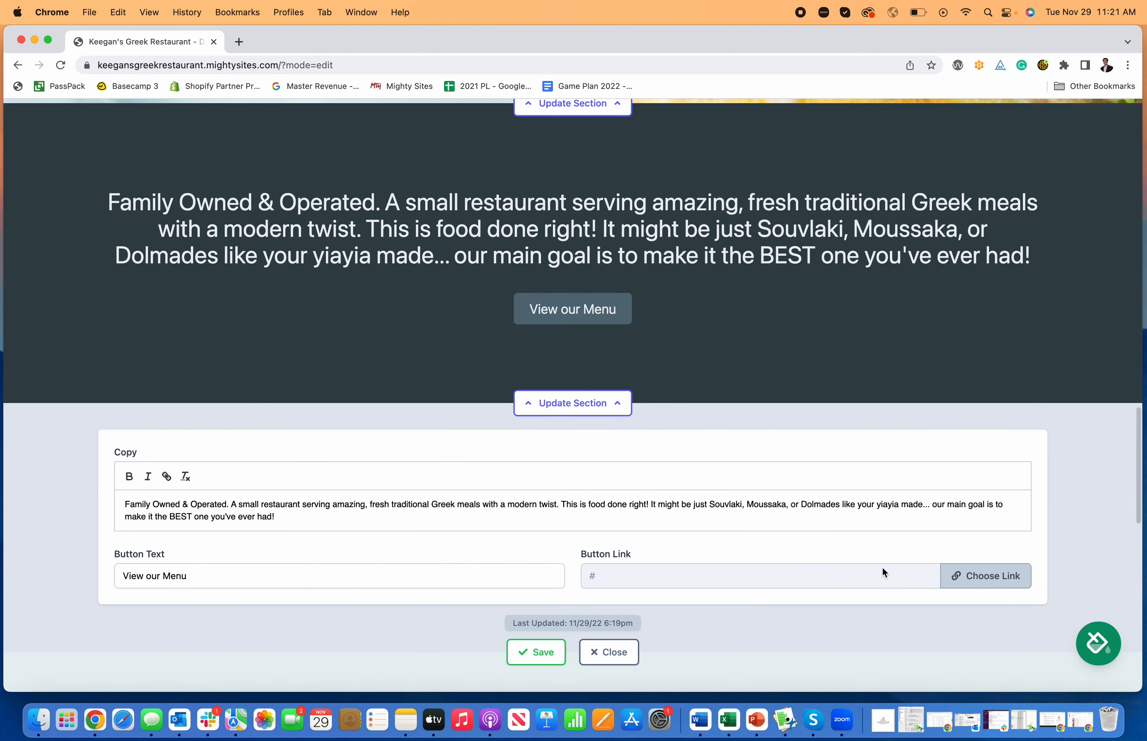
left_click(952, 577)
left_click(430, 362)
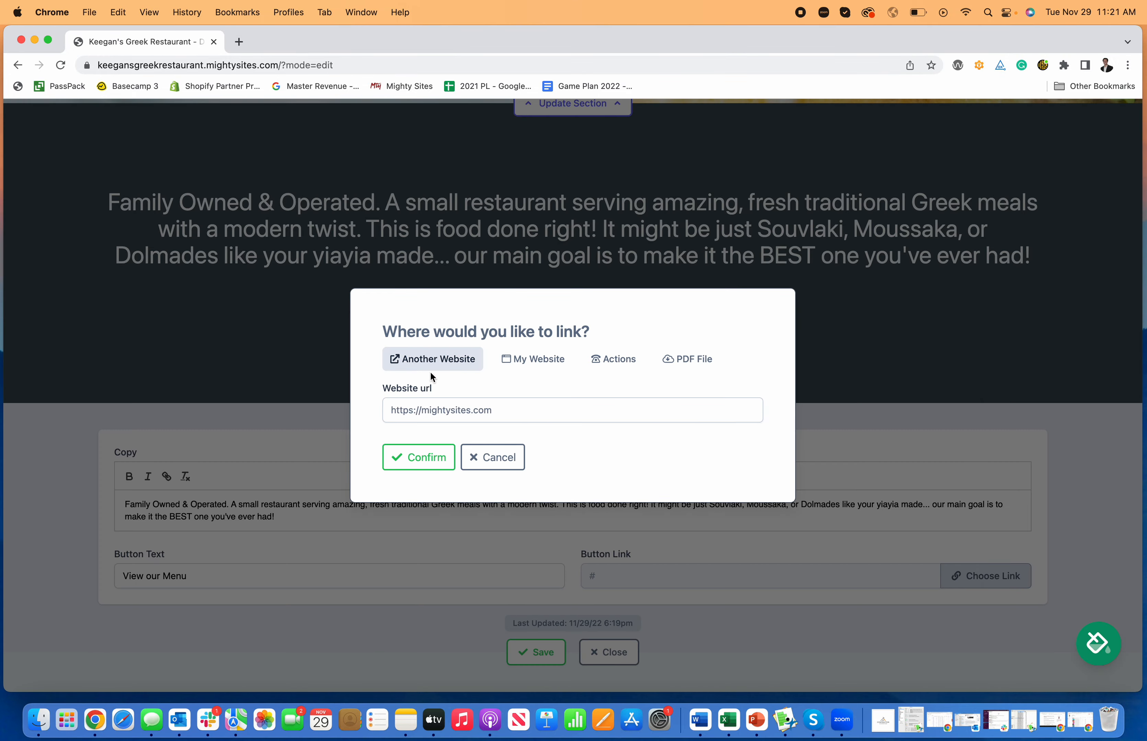
left_click(503, 463)
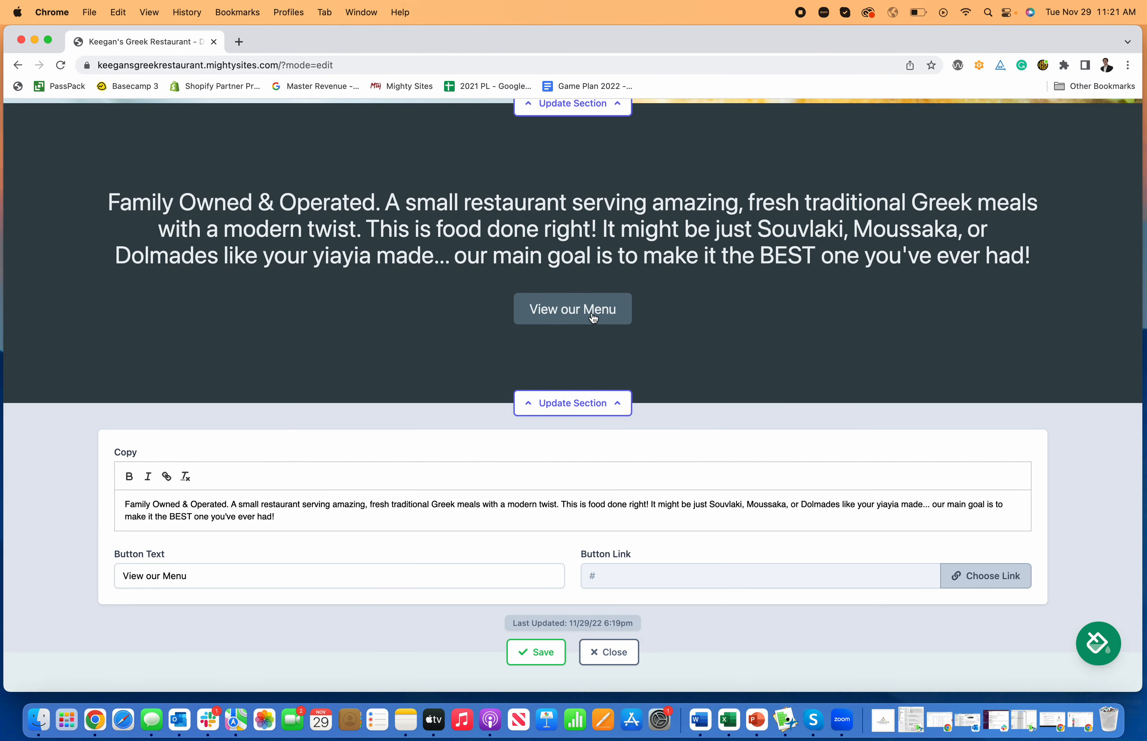
scroll(634, 421, "up", 2)
scroll(625, 448, "down", 1)
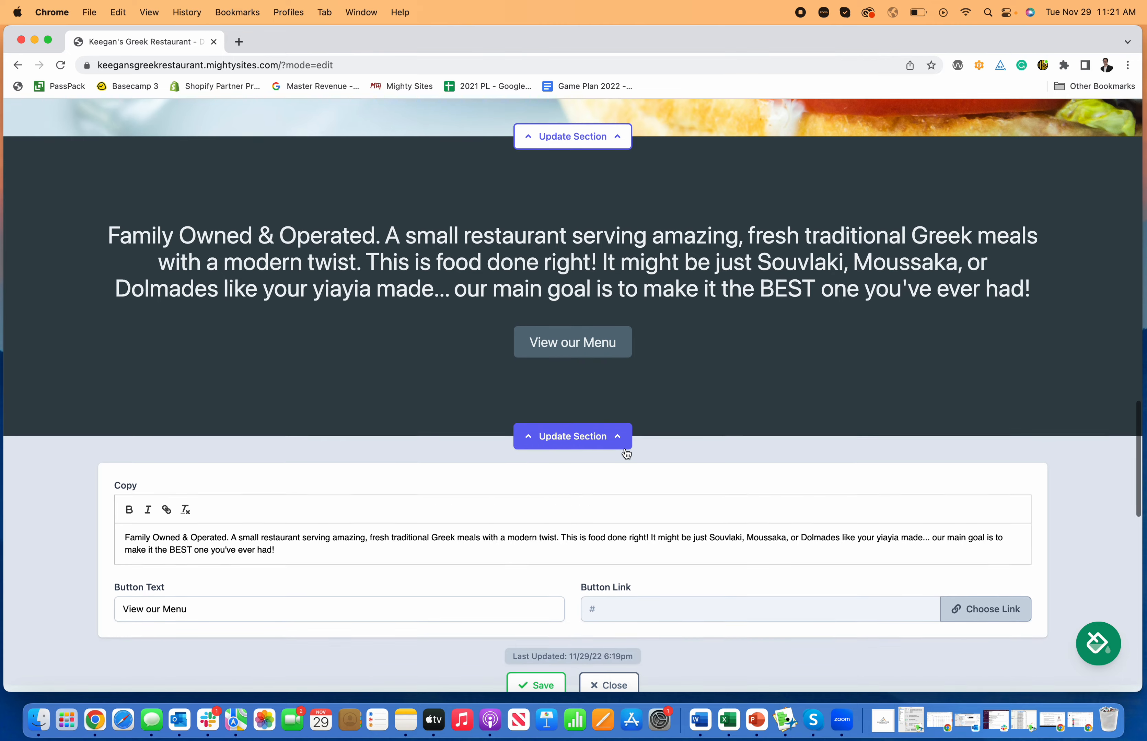
scroll(623, 449, "down", 4)
scroll(621, 457, "up", 2)
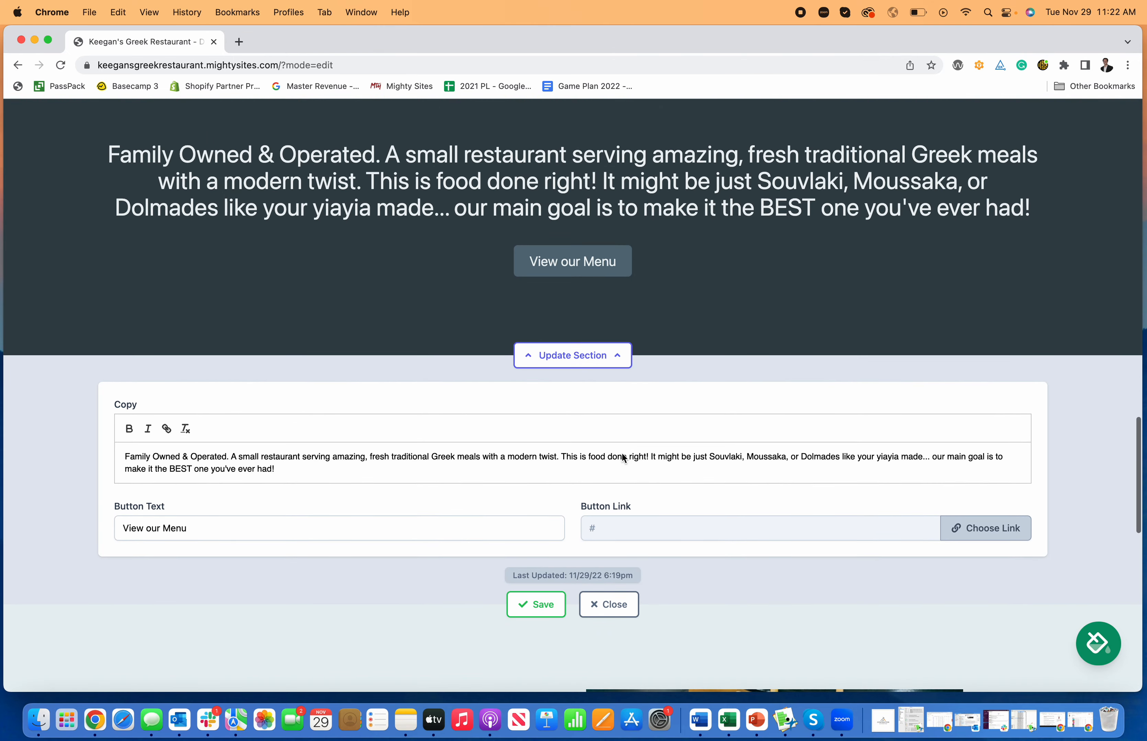
scroll(621, 454, "down", 12)
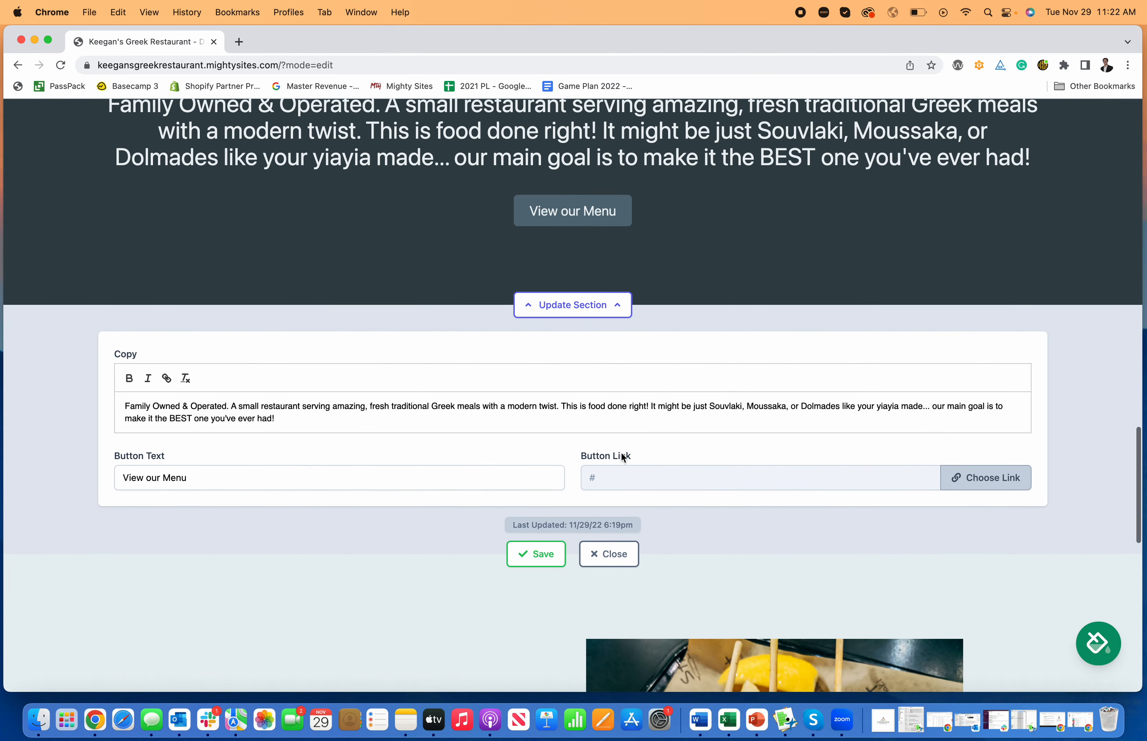
scroll(622, 454, "down", 6)
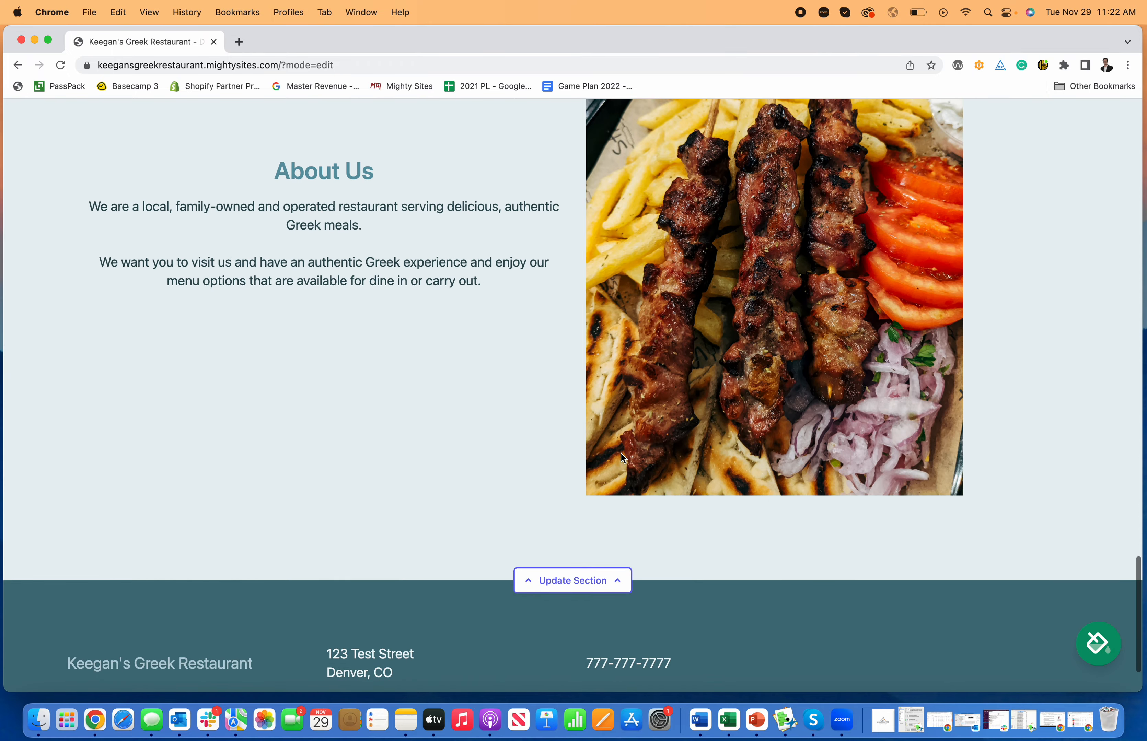
scroll(708, 394, "down", 3)
scroll(711, 397, "up", 20)
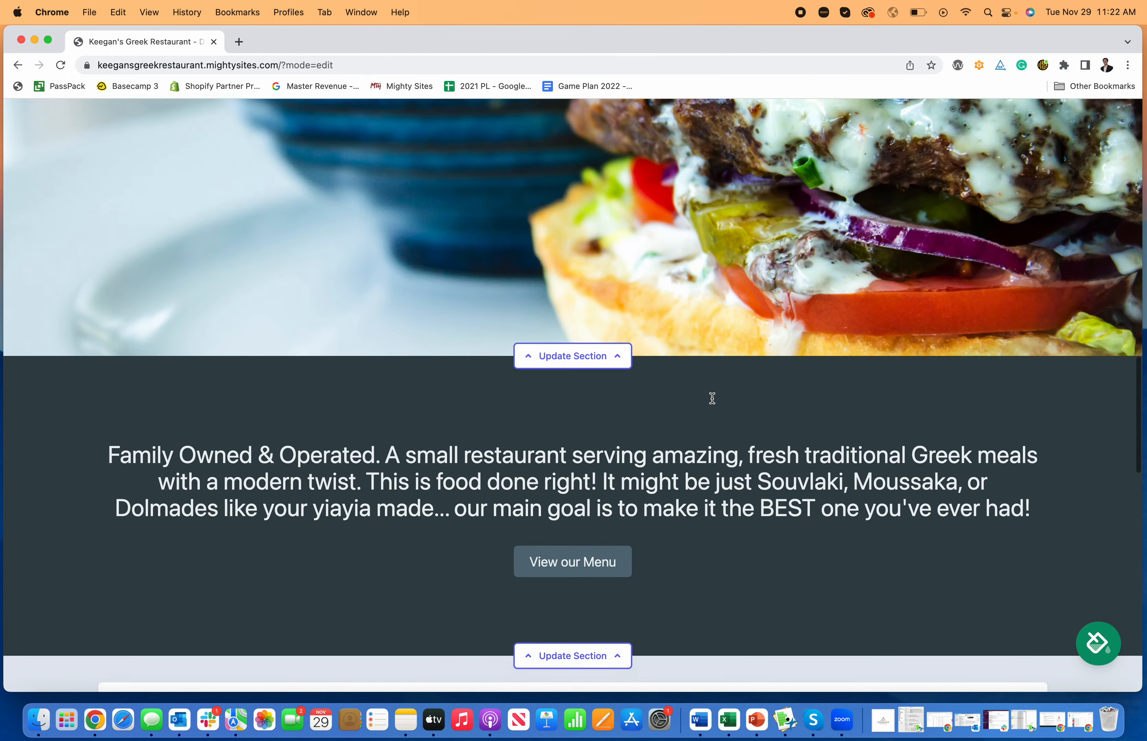
scroll(711, 397, "up", 15)
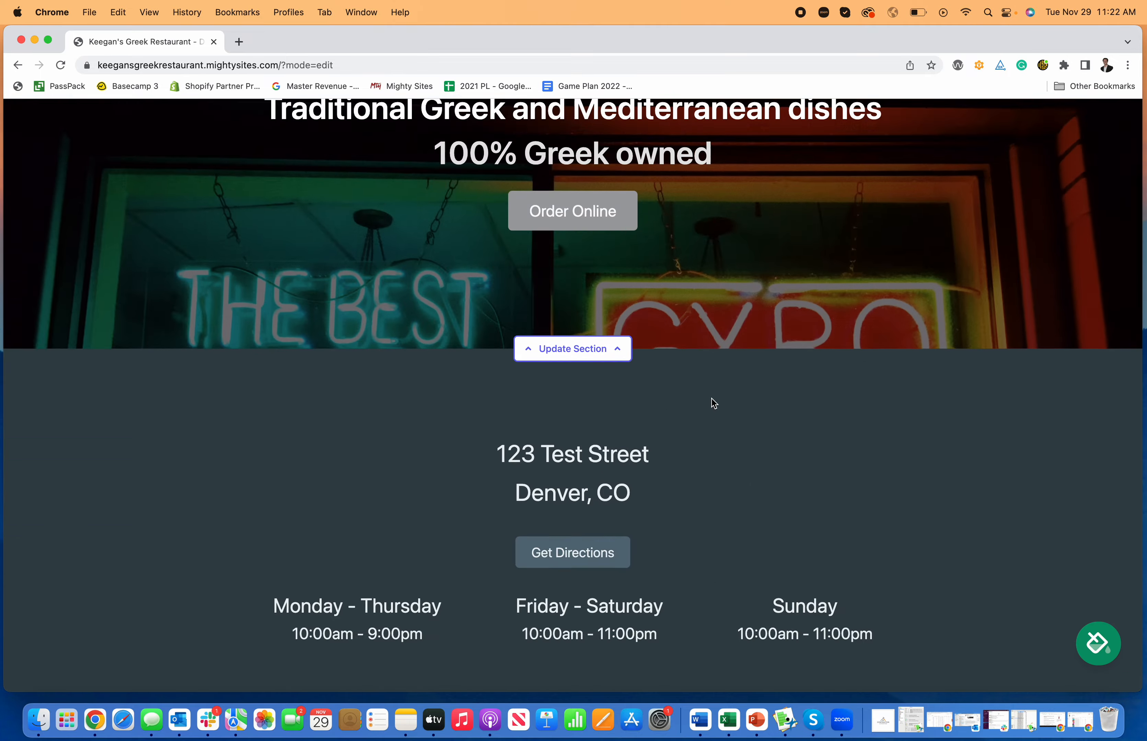
scroll(711, 399, "down", 20)
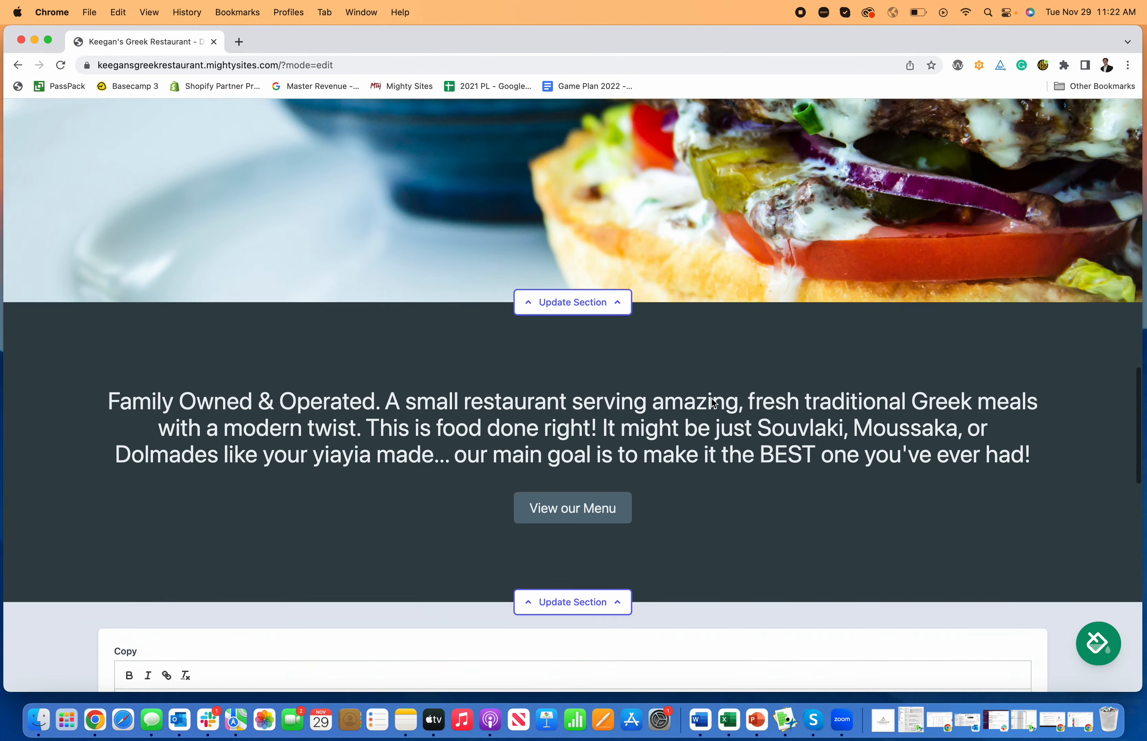
scroll(711, 399, "down", 10)
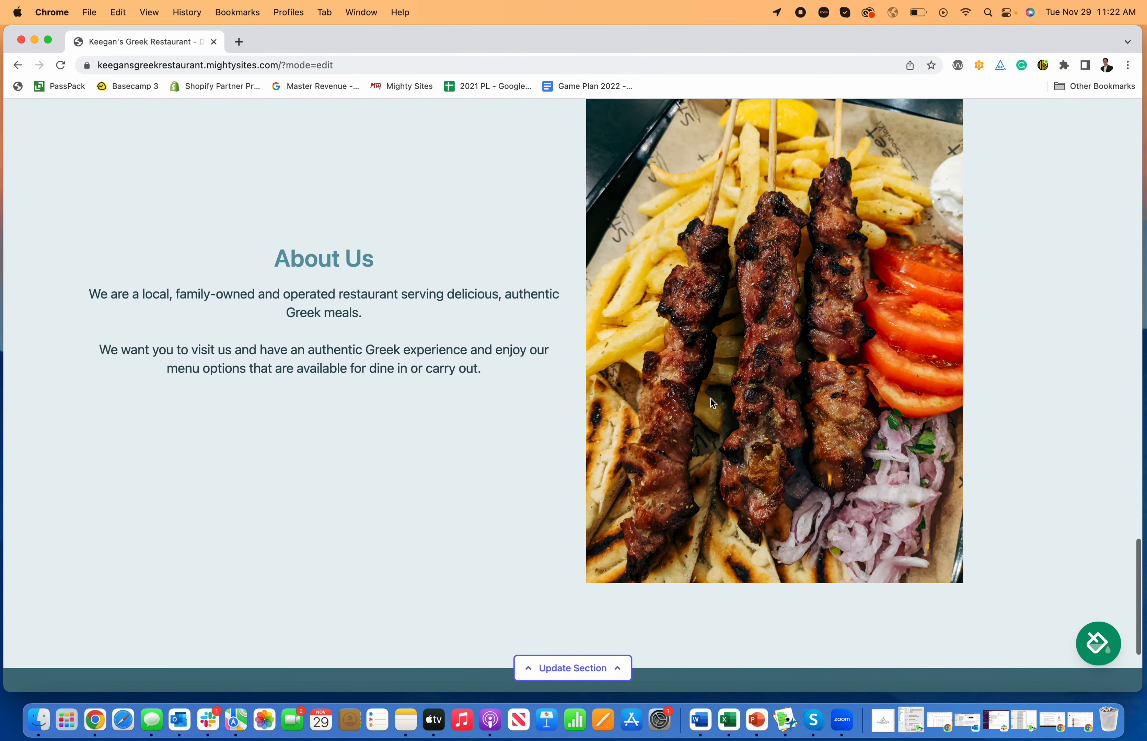
scroll(711, 400, "up", 15)
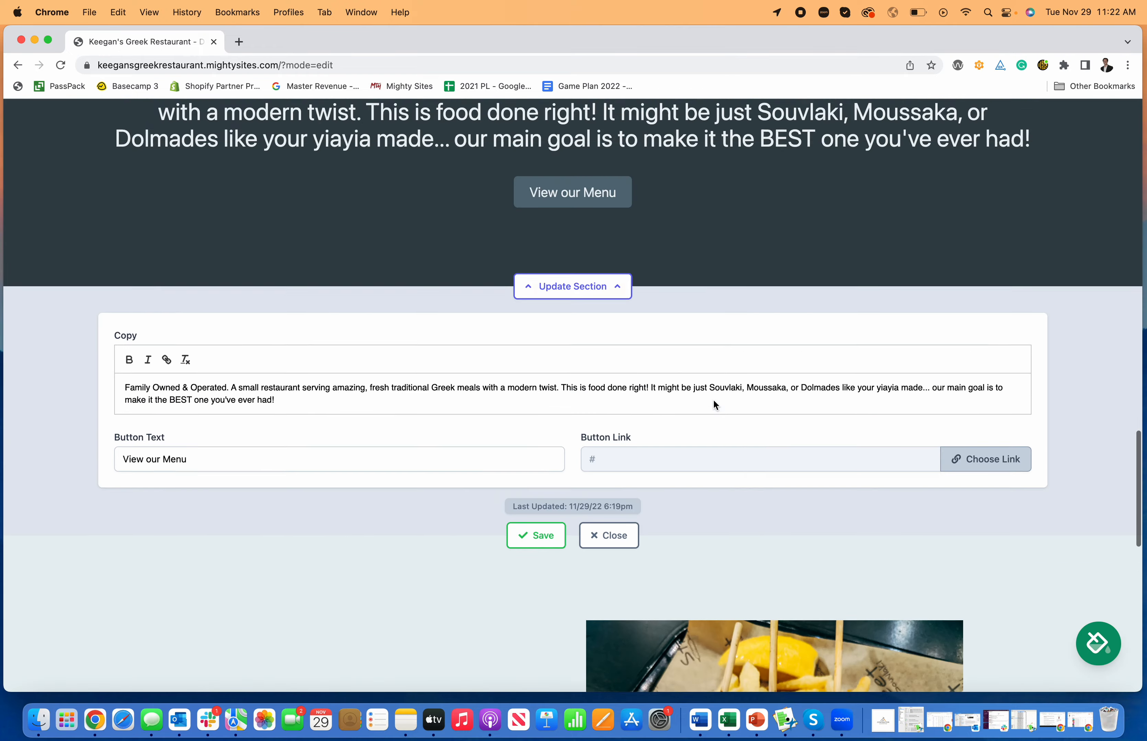
scroll(713, 400, "up", 4)
scroll(704, 398, "down", 12)
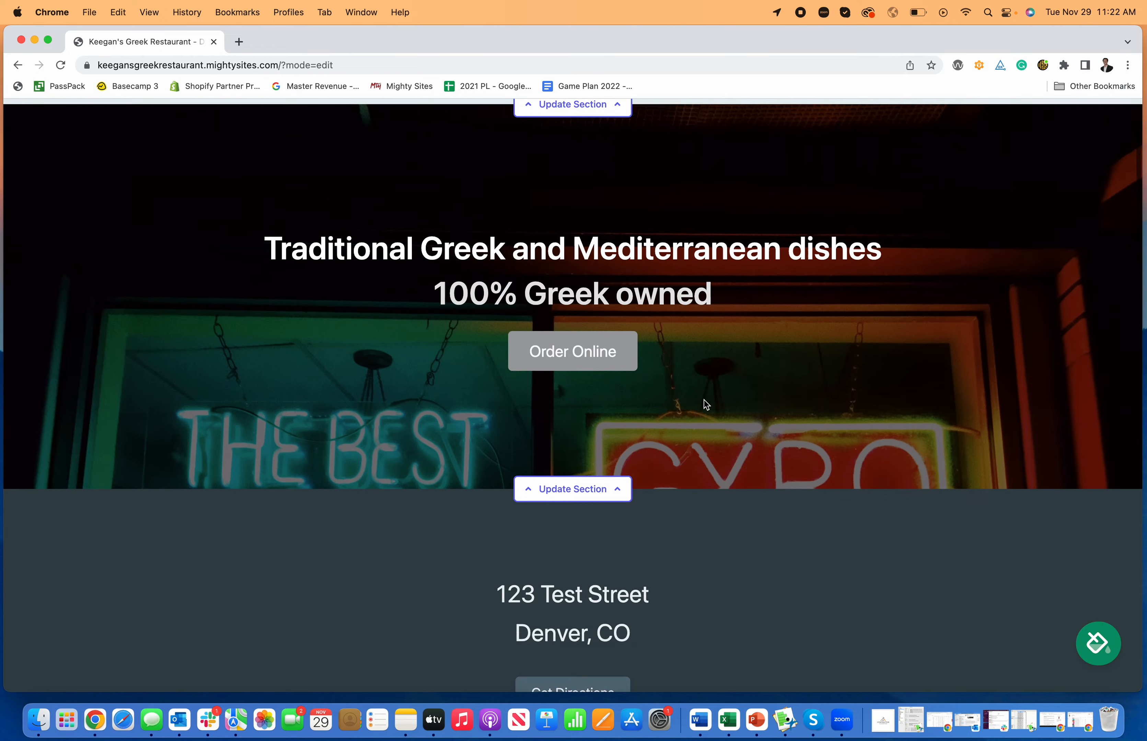
scroll(704, 398, "down", 15)
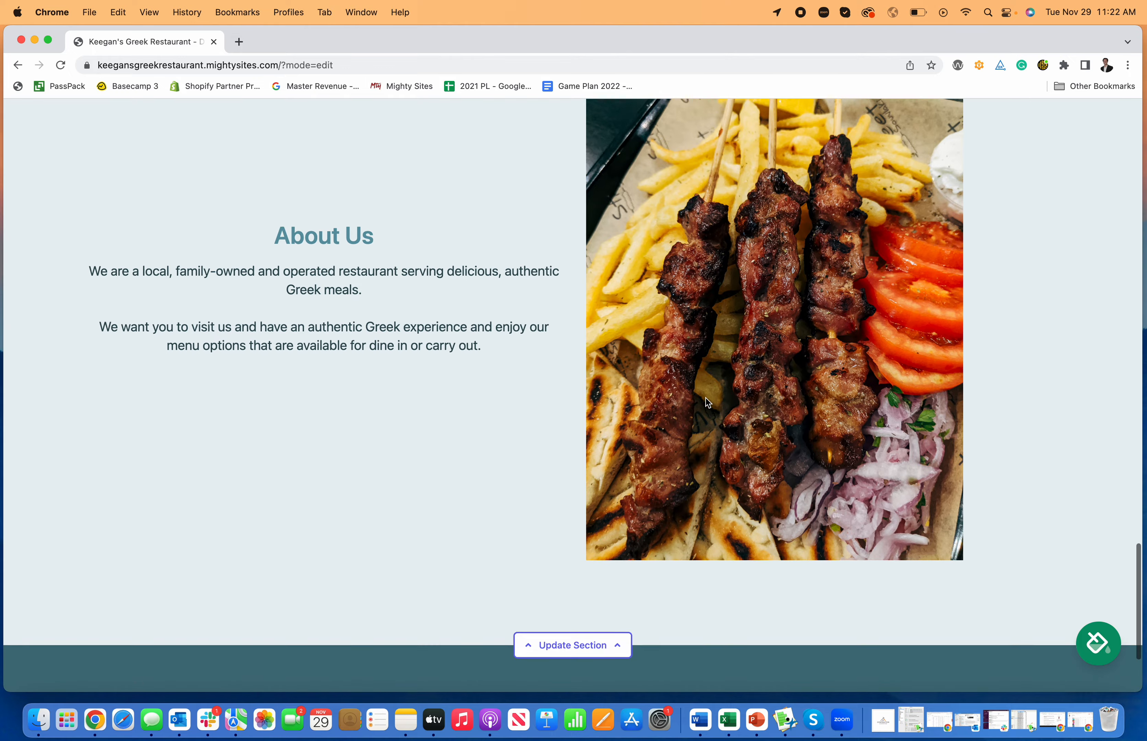
scroll(704, 398, "up", 15)
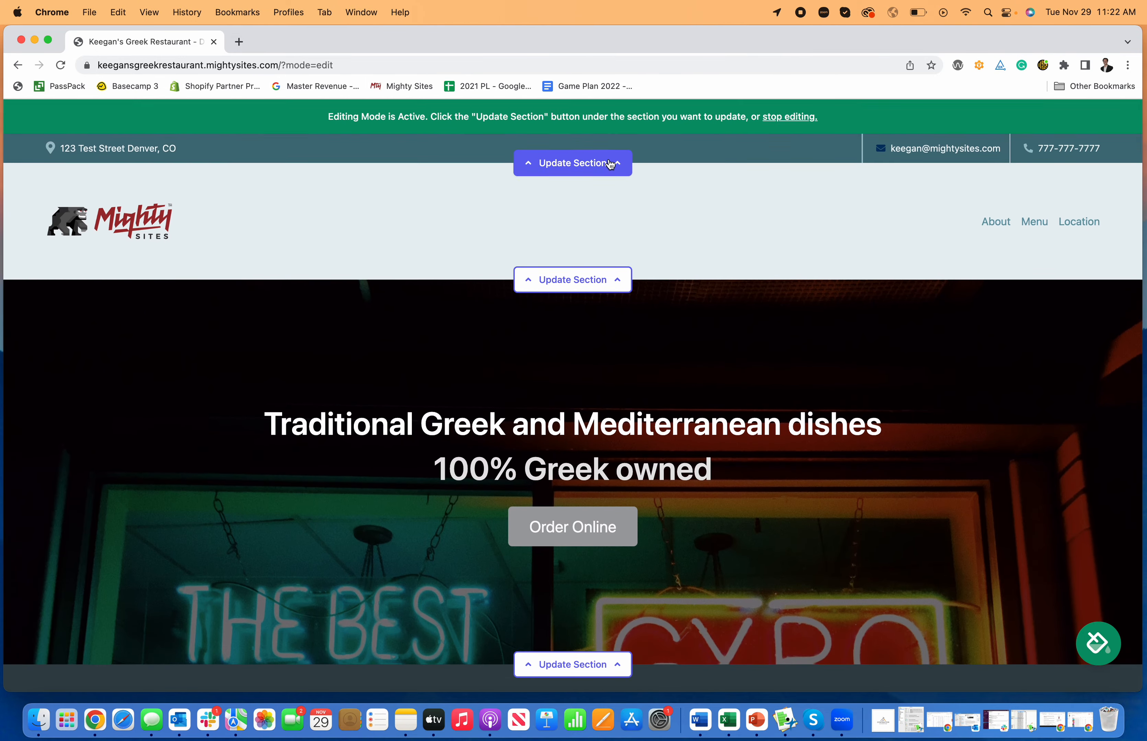
Exit edit mode, view the Connect a domain page, then return to the Website Dashboard
left_click(778, 120)
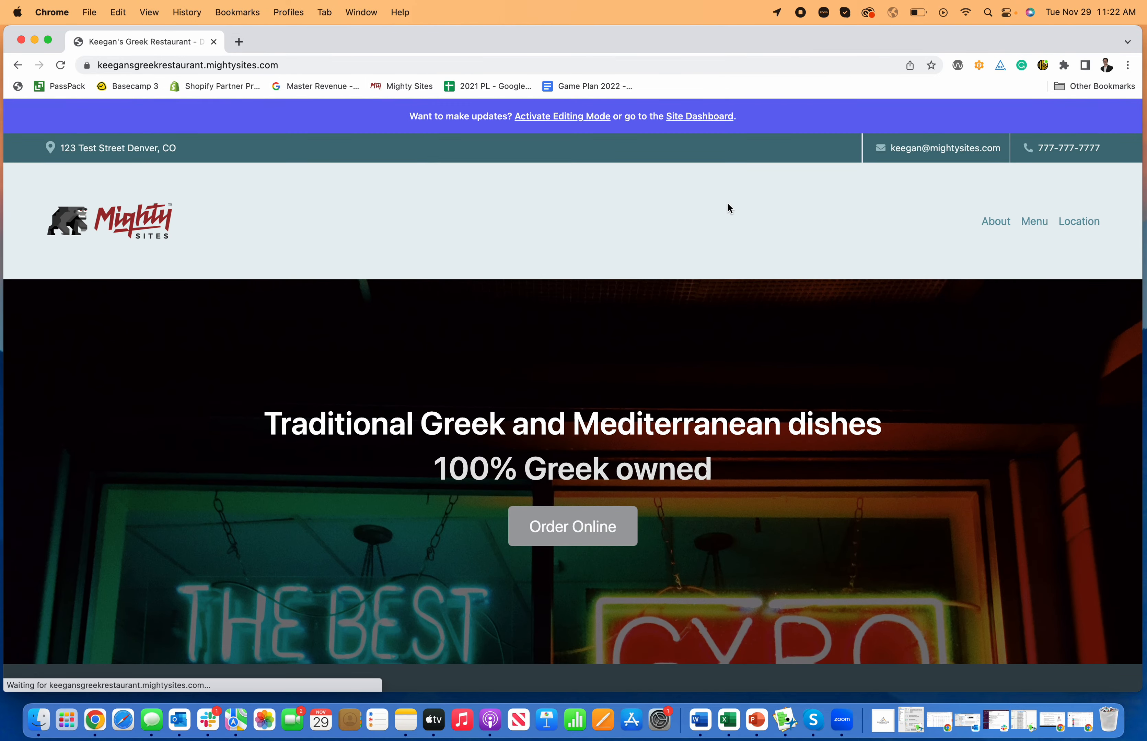
left_click(700, 119)
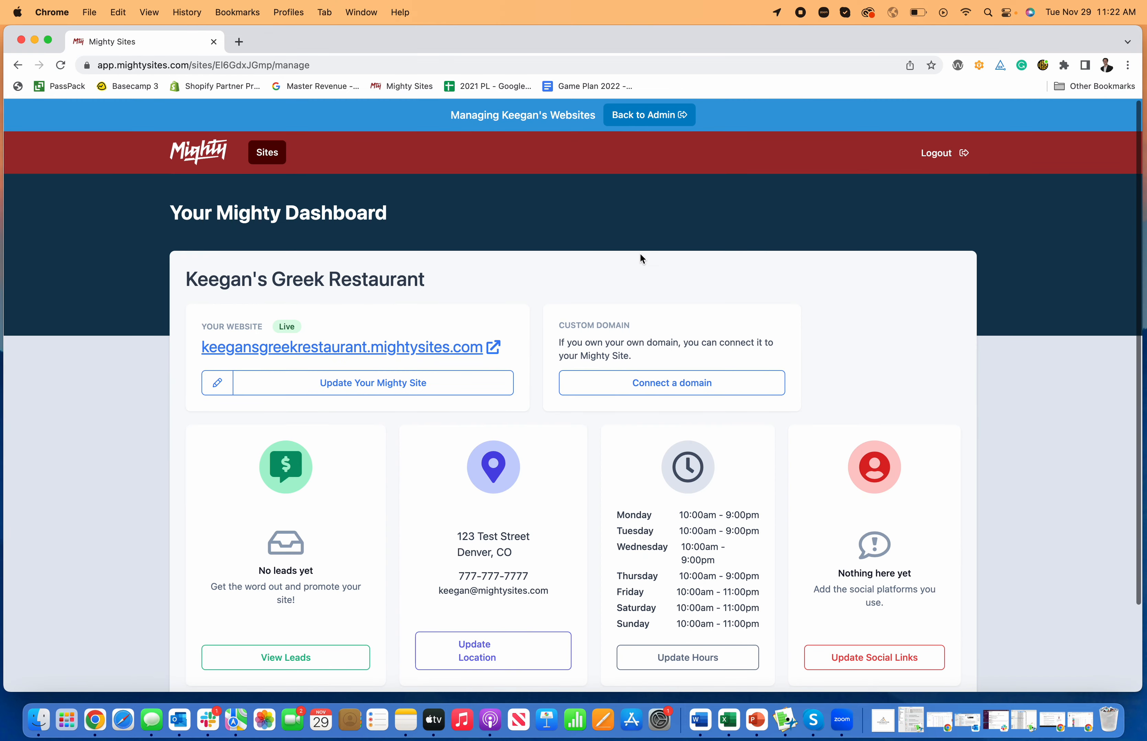
left_click(610, 391)
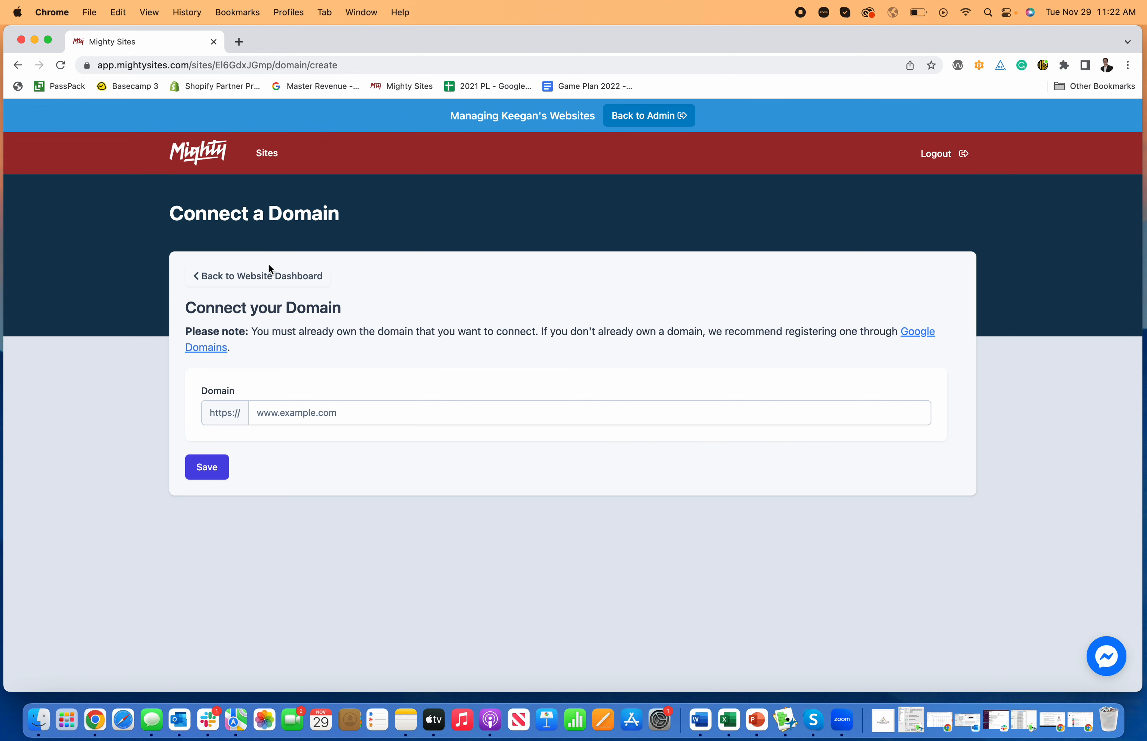
left_click(280, 277)
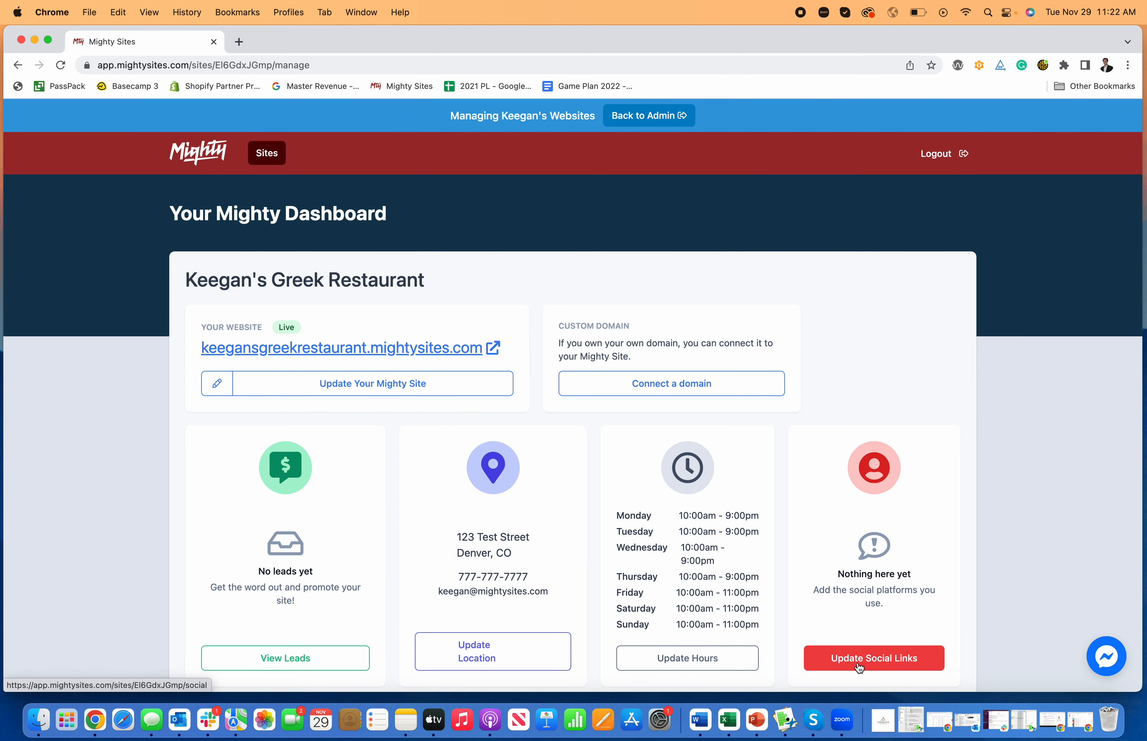
left_click(333, 388)
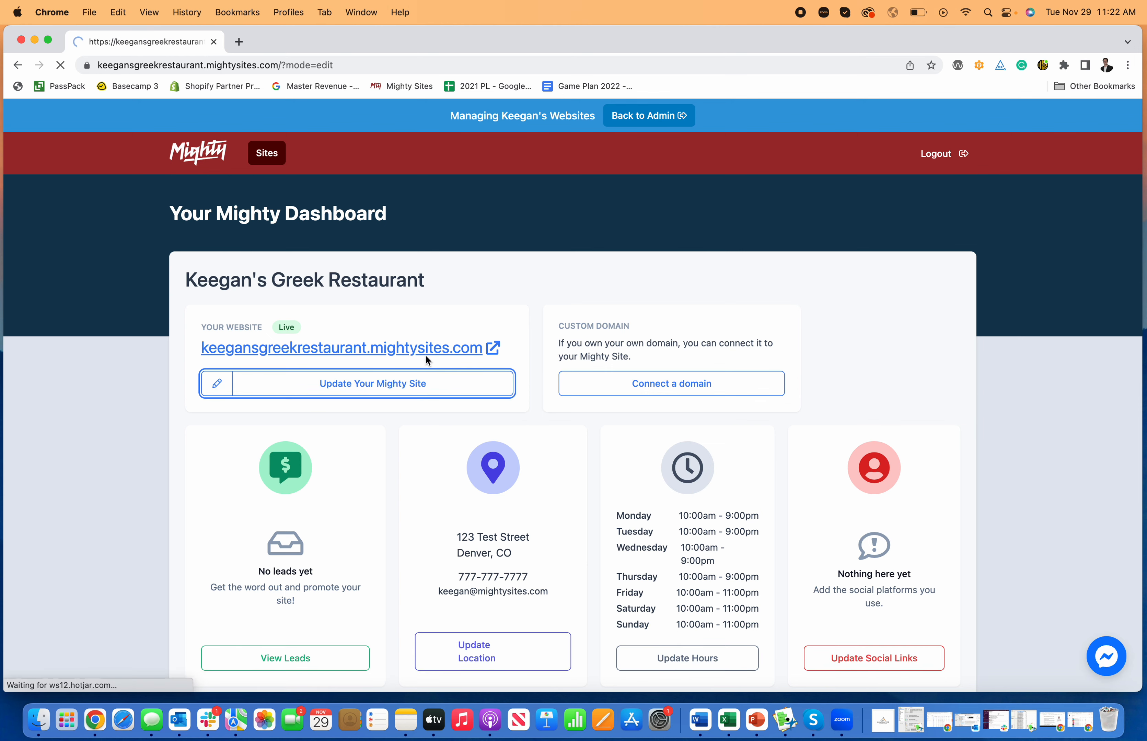
Scroll down through the Greek restaurant site's sections and back up to the hero banner
scroll(573, 356, "down", 10)
scroll(566, 361, "down", 15)
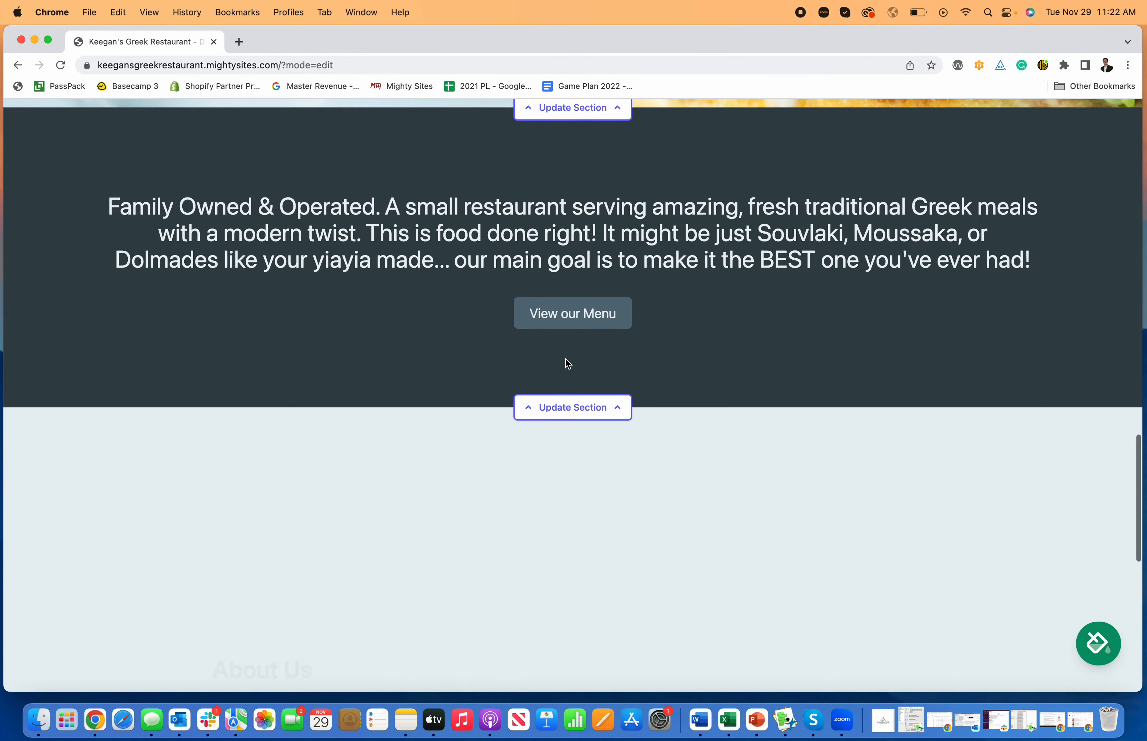
scroll(566, 361, "up", 20)
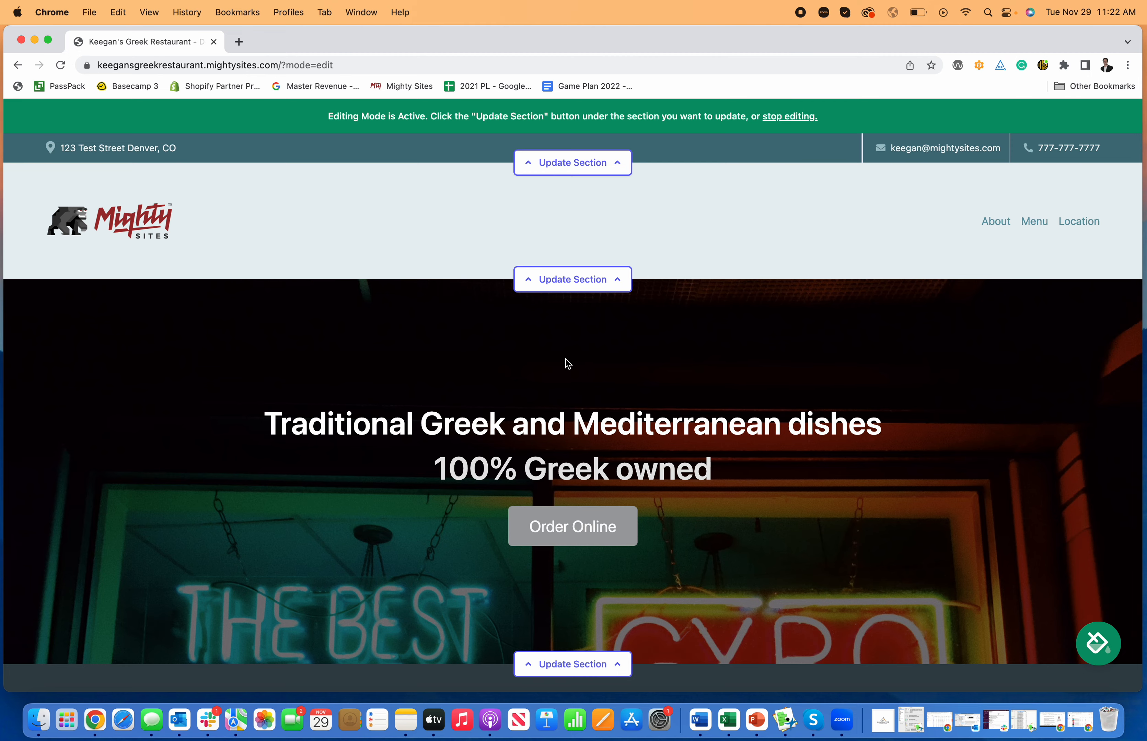
scroll(565, 360, "down", 10)
scroll(576, 371, "down", 8)
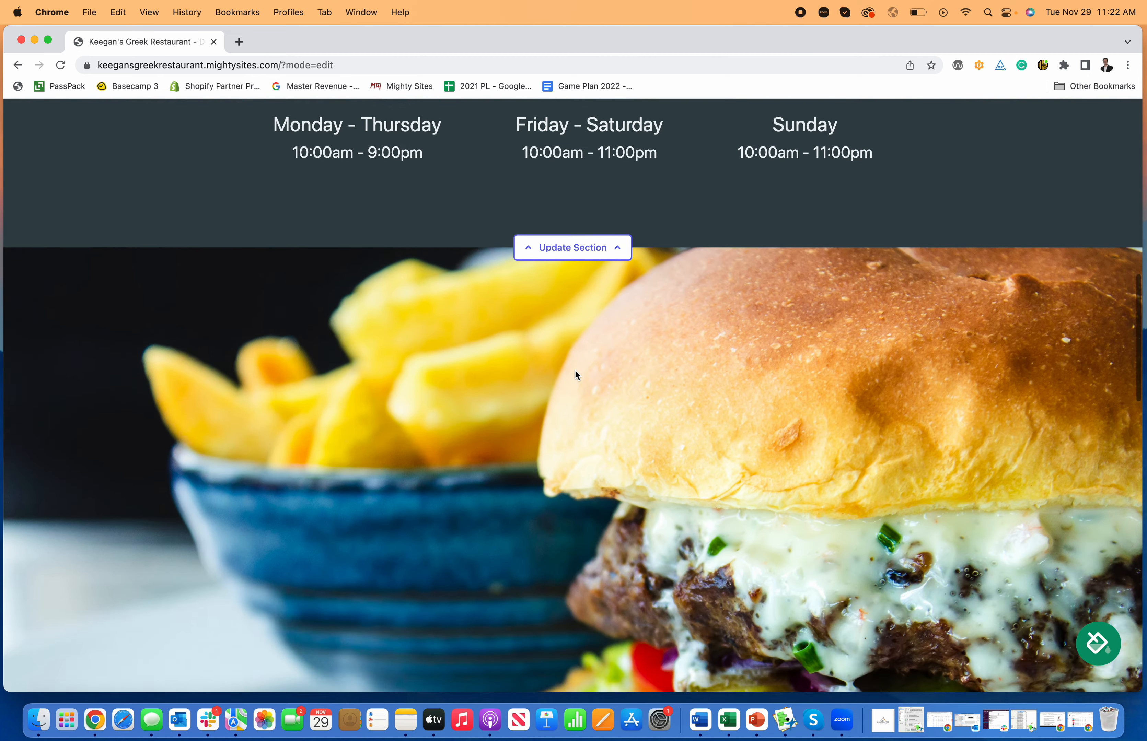
scroll(574, 371, "up", 9)
scroll(575, 371, "up", 8)
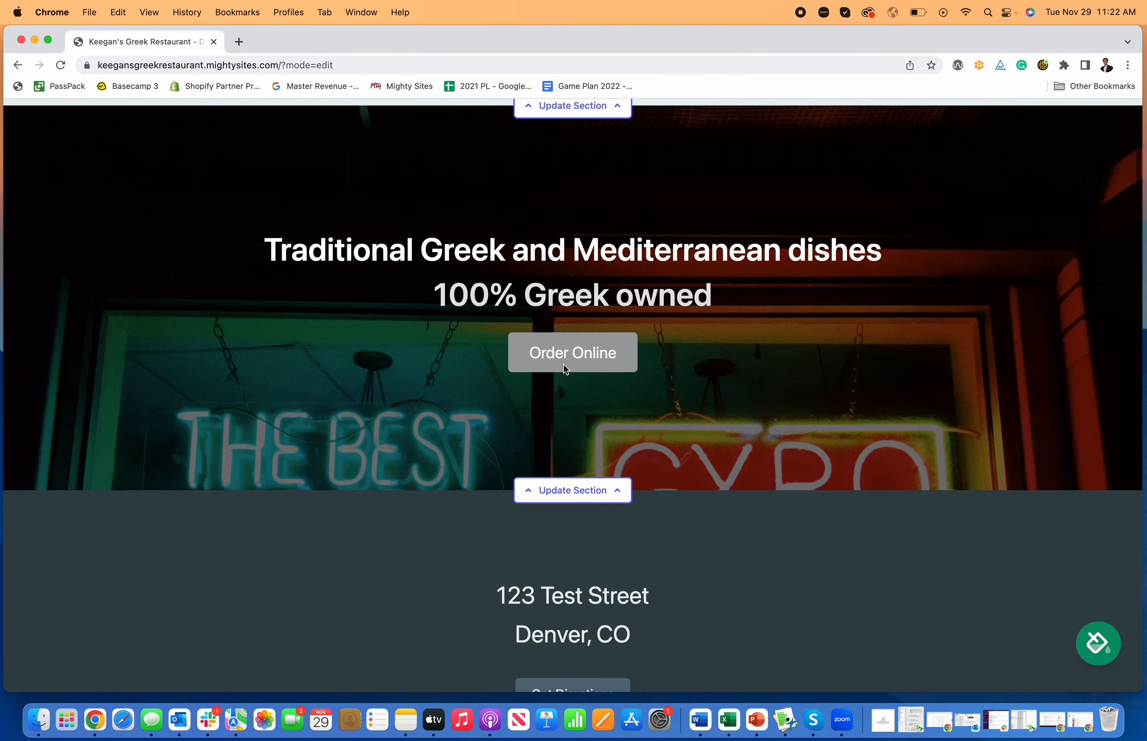